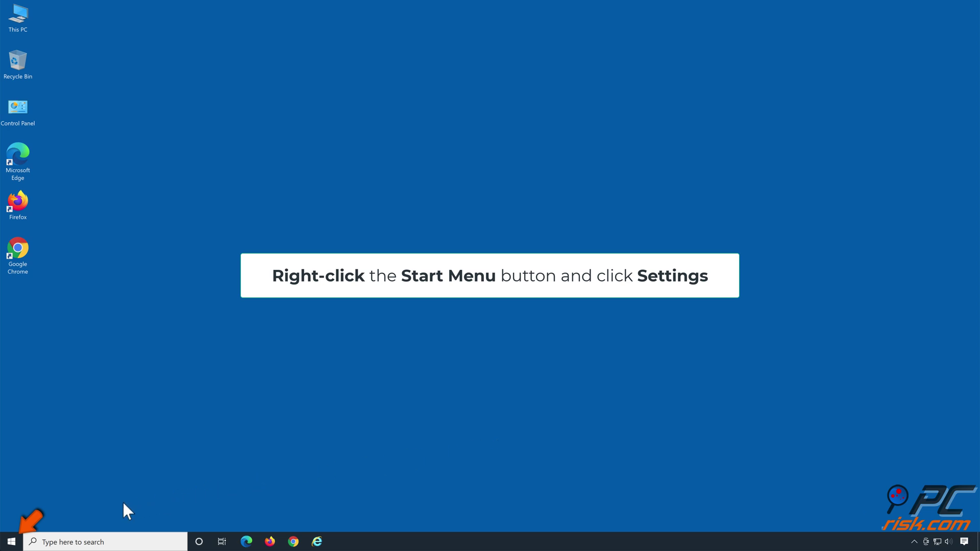
Open Settings from the Start right-click menu and reach Troubleshoot > Additional troubleshooters
right_click(21, 540)
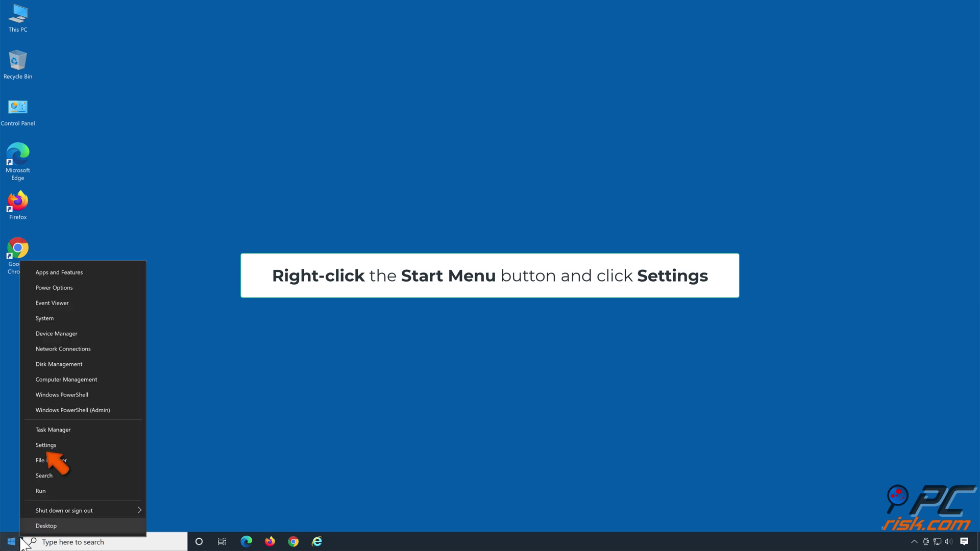
click(57, 446)
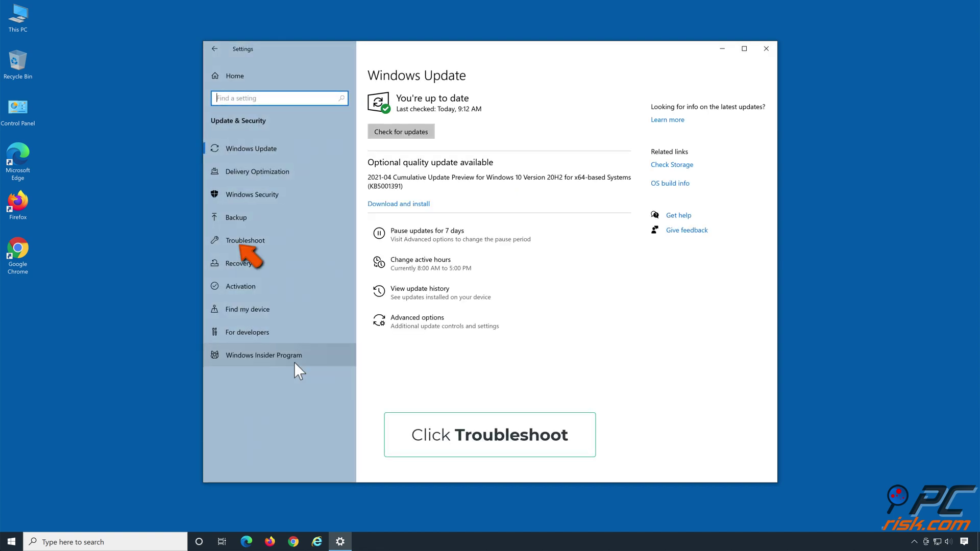
click(293, 242)
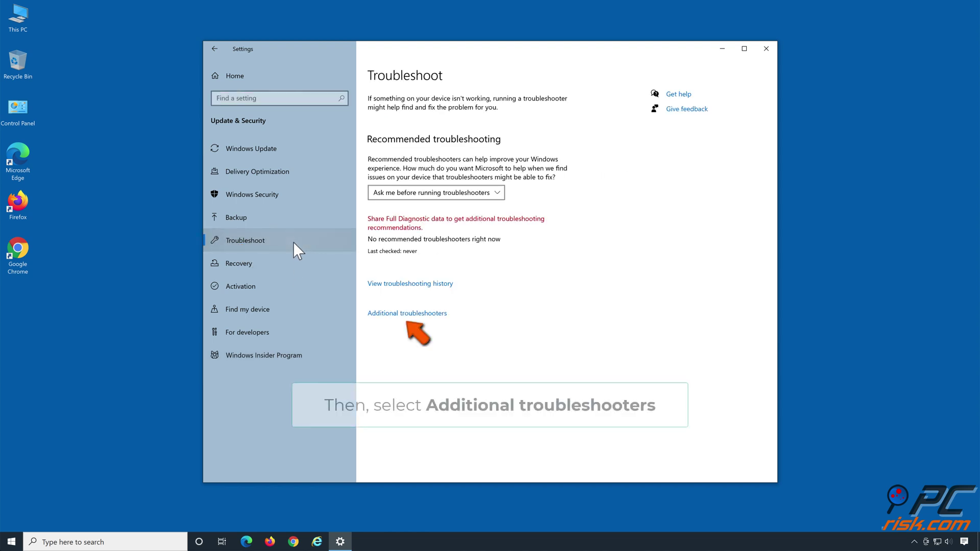
click(405, 315)
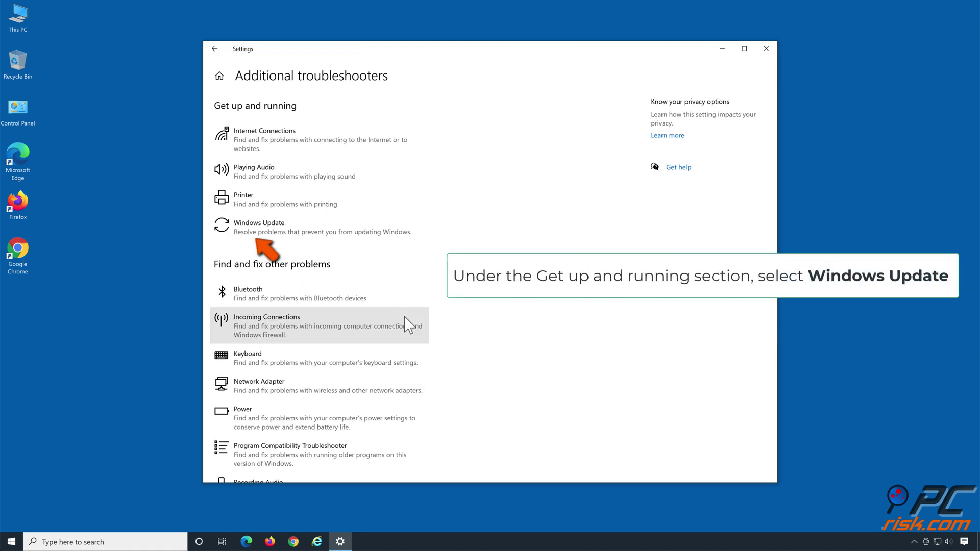
Run the Windows Update troubleshooter, then close it and the Settings window
click(287, 236)
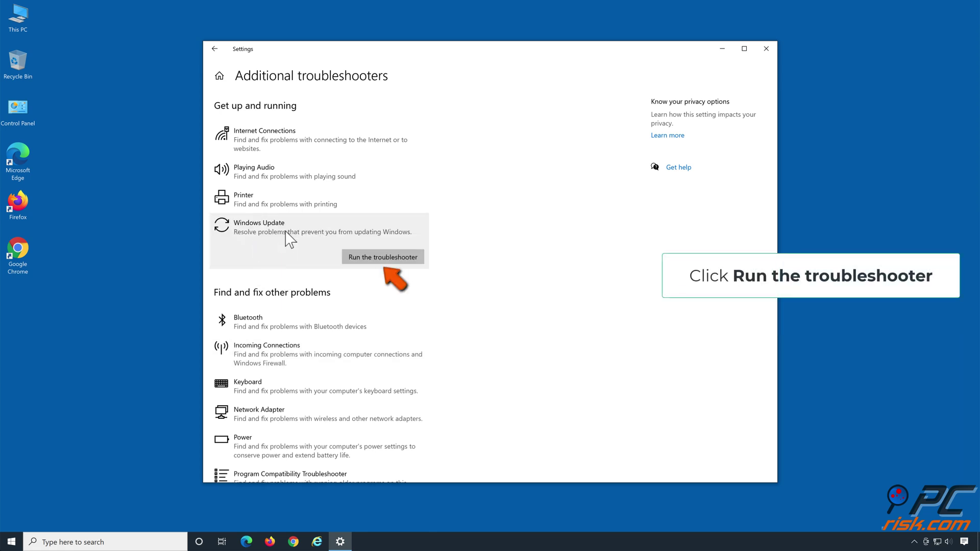
click(376, 260)
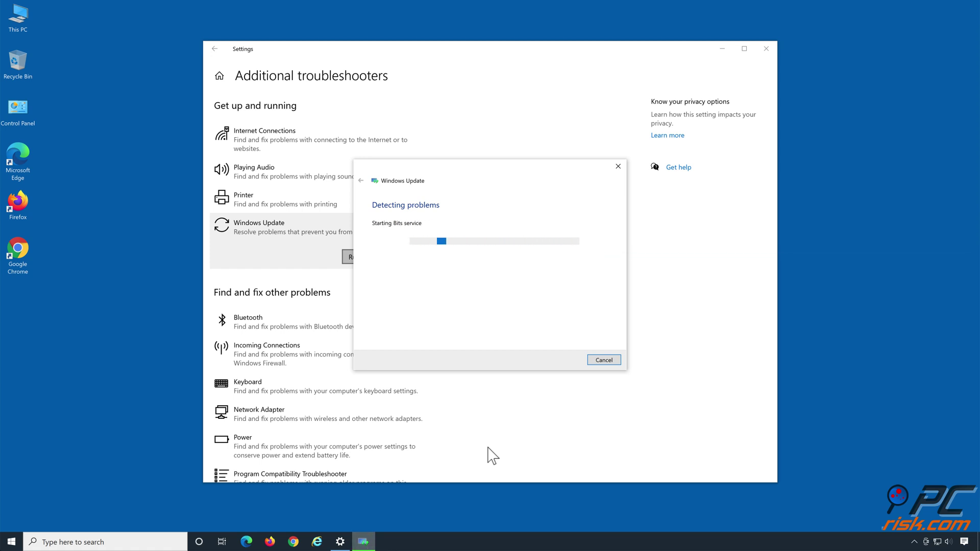
click(458, 263)
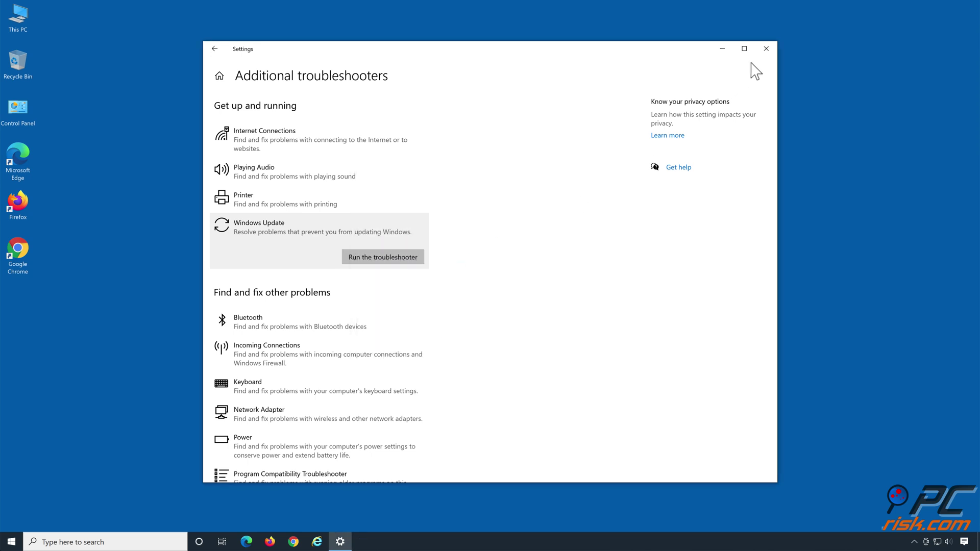
click(769, 49)
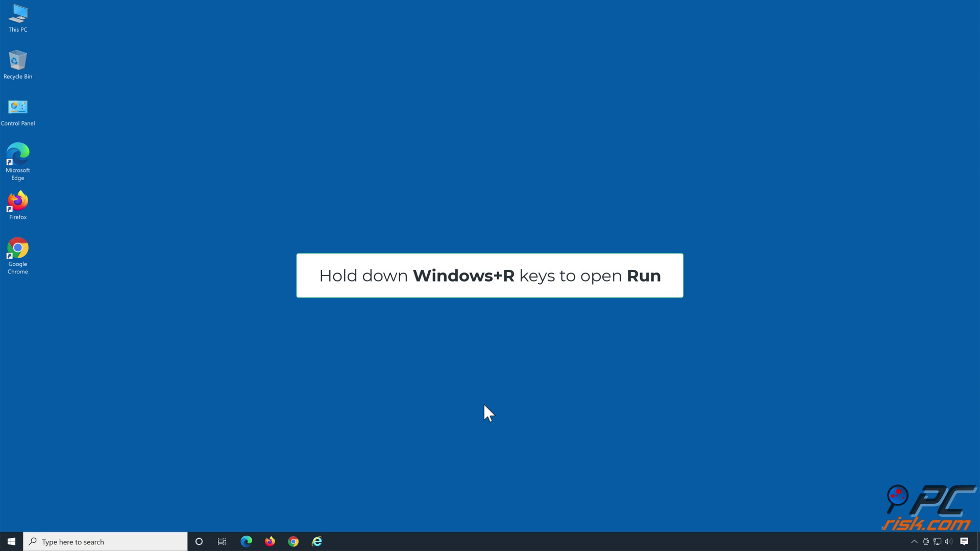
Launch cmd from Run as an administrator Command Prompt
key(super+r)
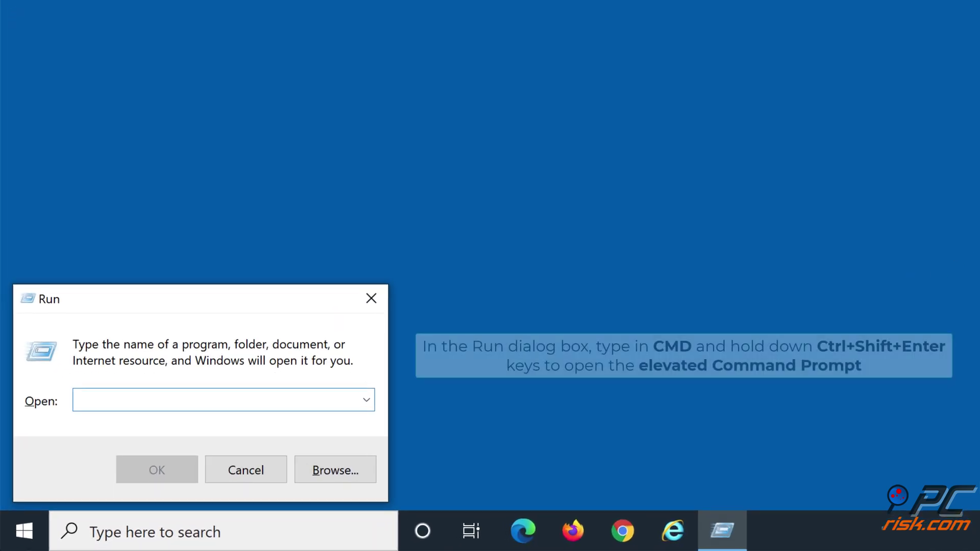
text(cmd)
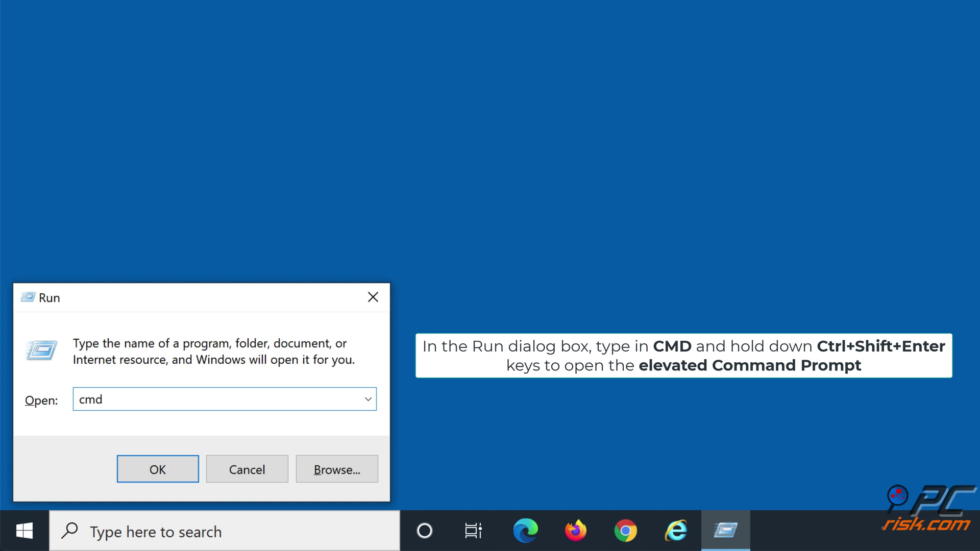
key(ctrl+shift+Return)
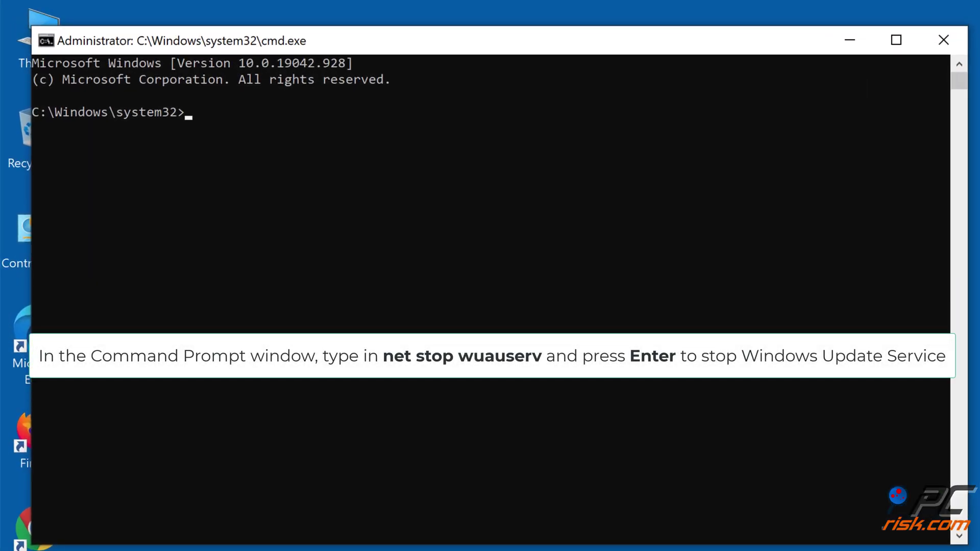
Stop wuauserv, delete %systemroot%\softwaredistribution, restart wuauserv, and close the window
text(net stop wuauserv)
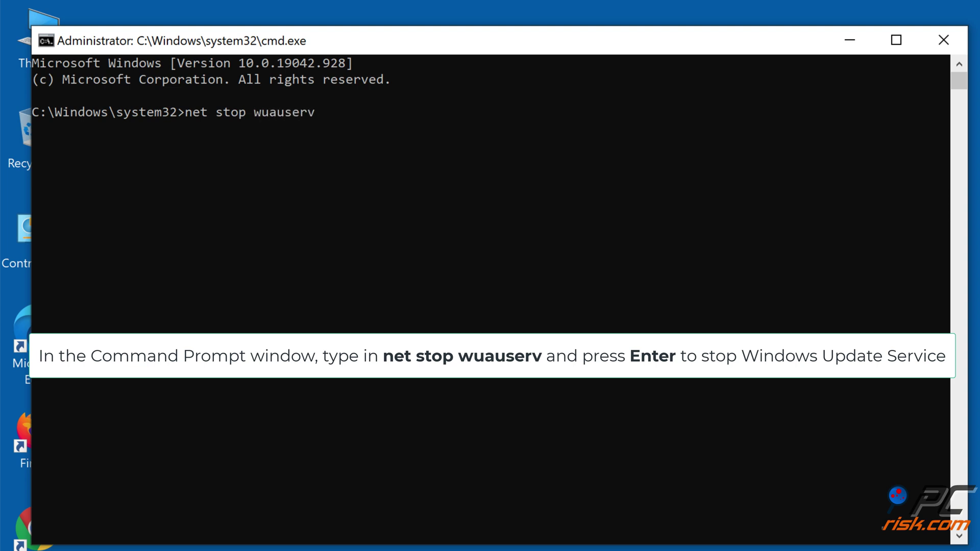
key(Return)
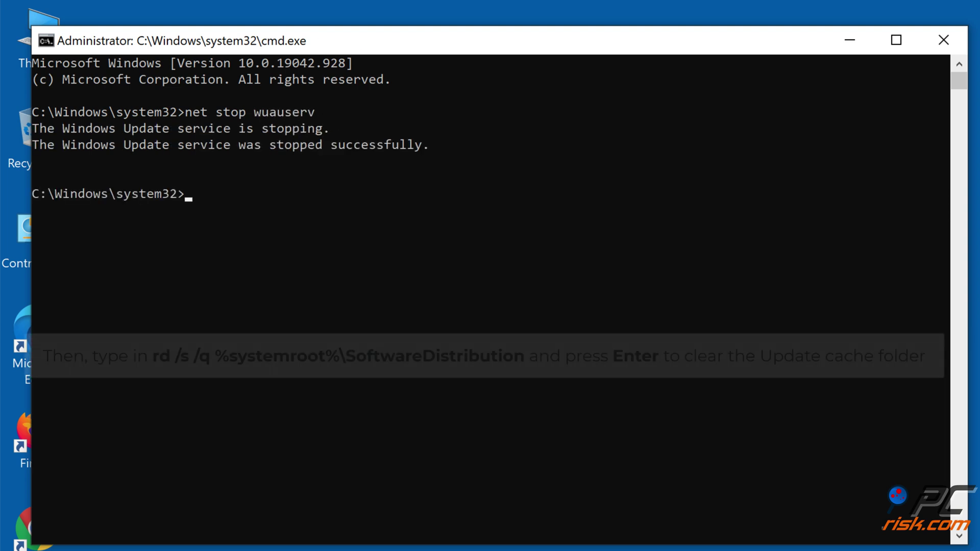
text(rd /s)
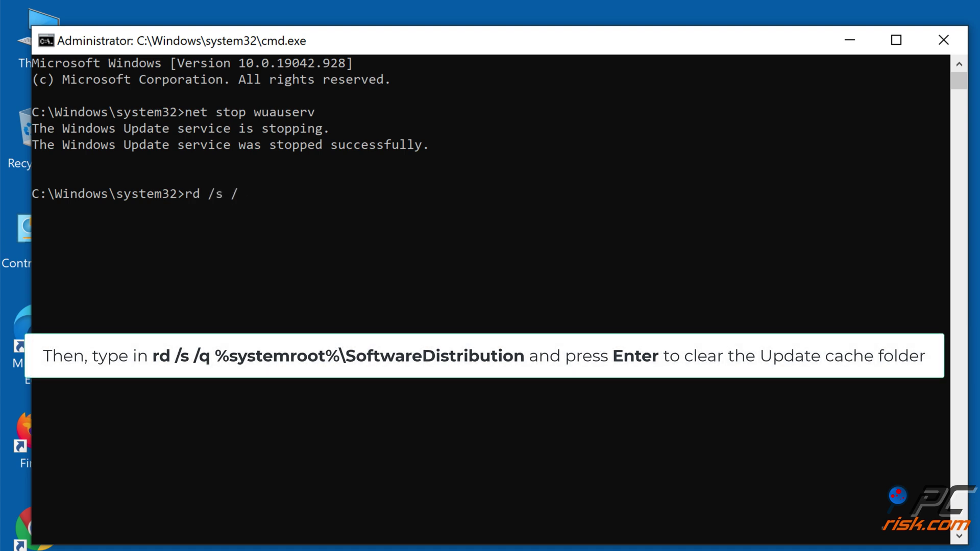
text( /q %systemroot)
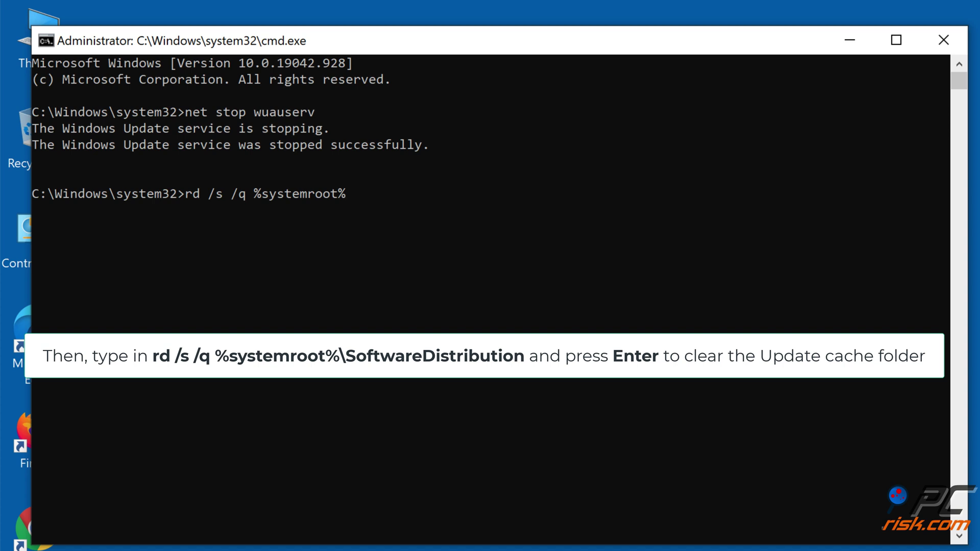
text(%\softwaredistribution)
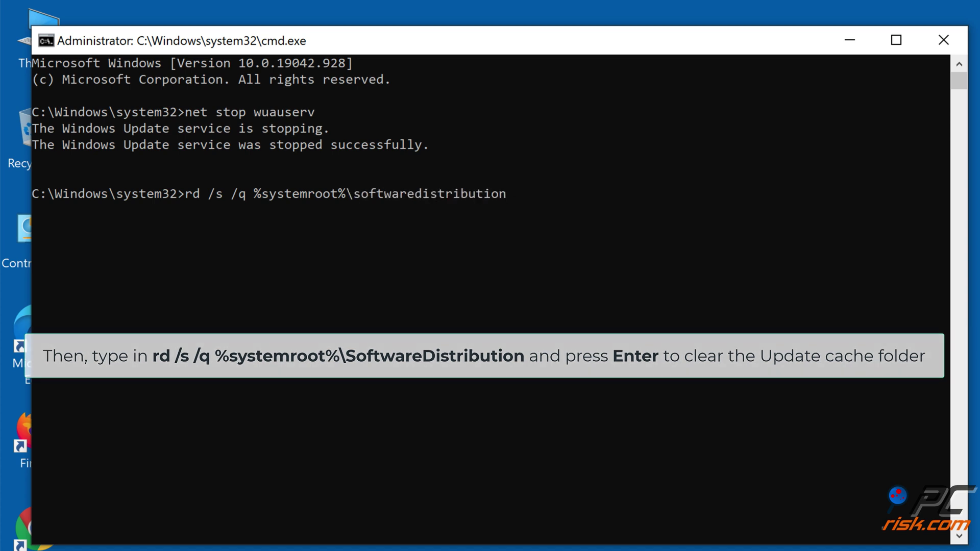
key(Return)
text(ne)
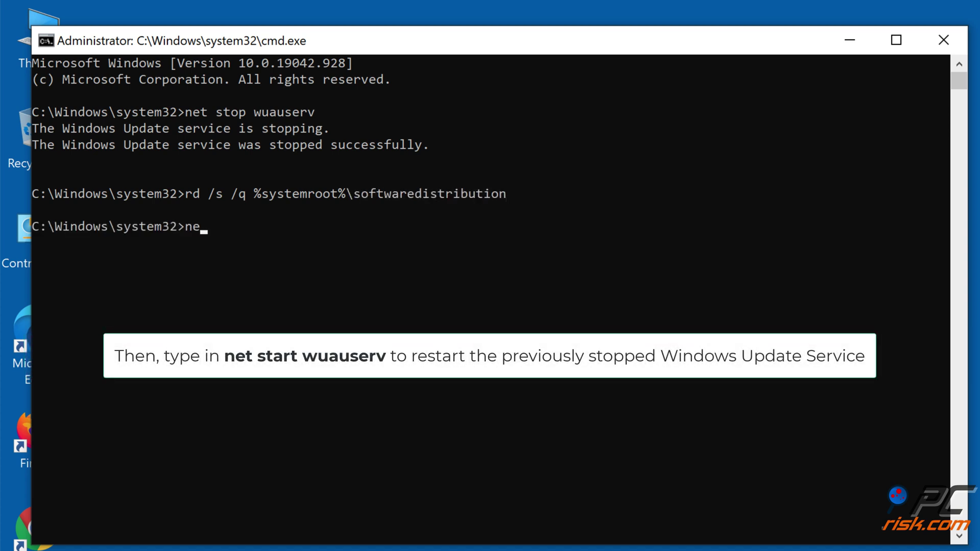
text(t start wuauserv)
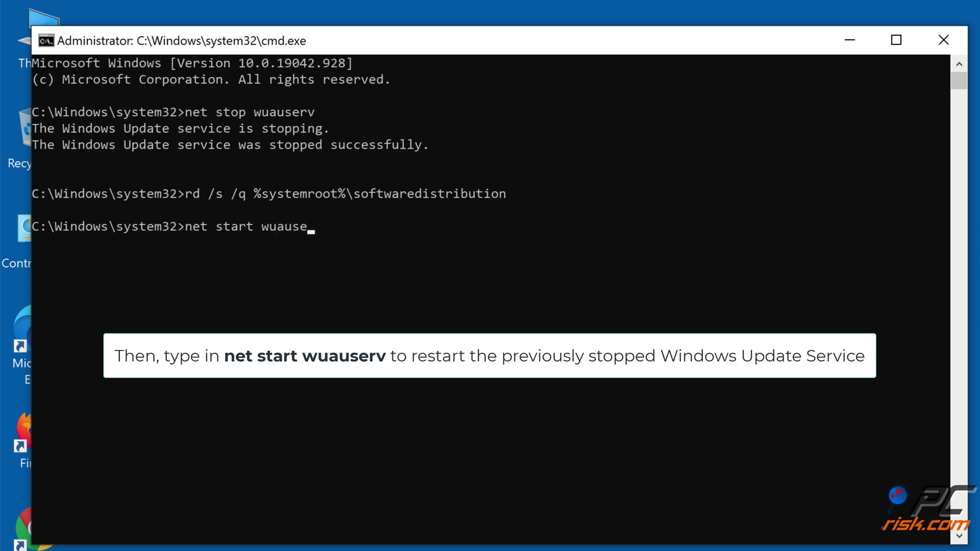
key(Return)
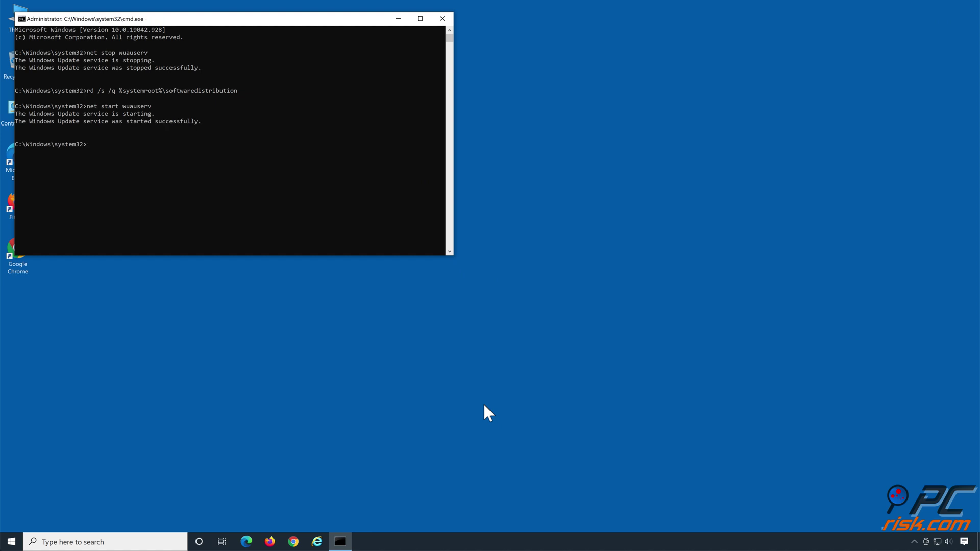
click(489, 413)
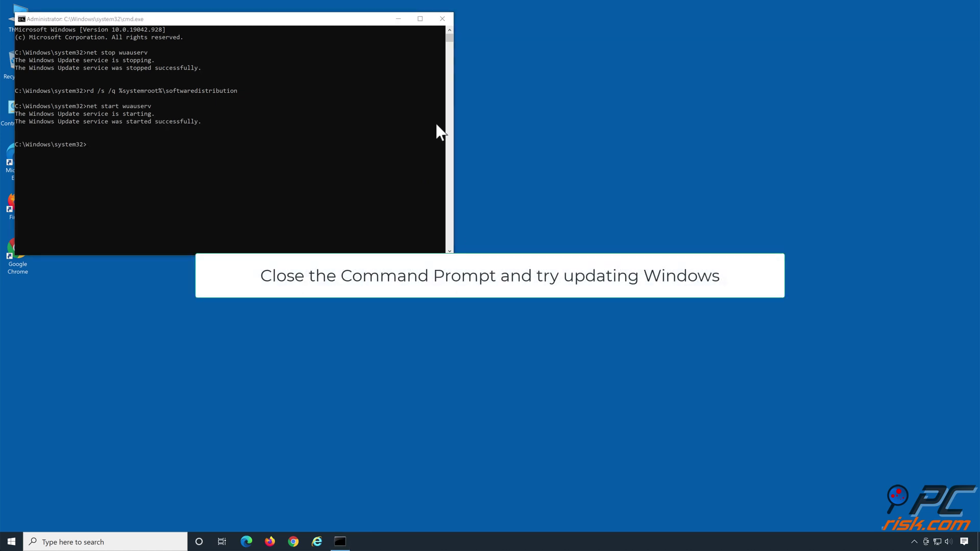
click(443, 19)
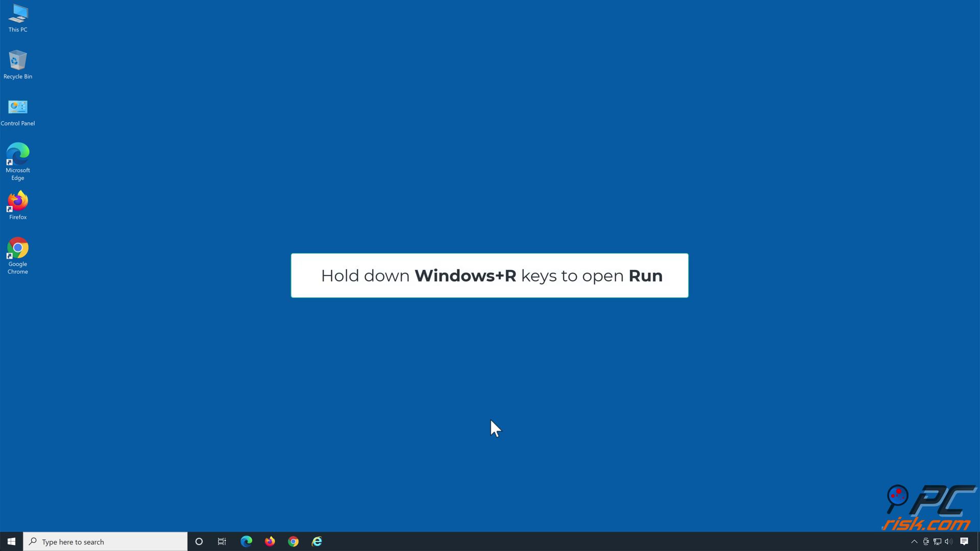
Open another administrator Command Prompt by running cmd from Run
key(super+r)
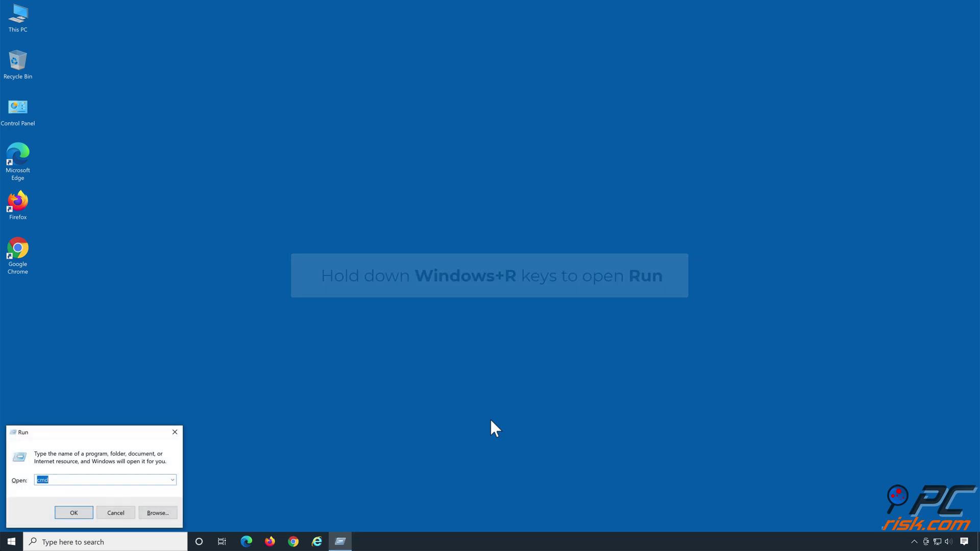
text(cmd)
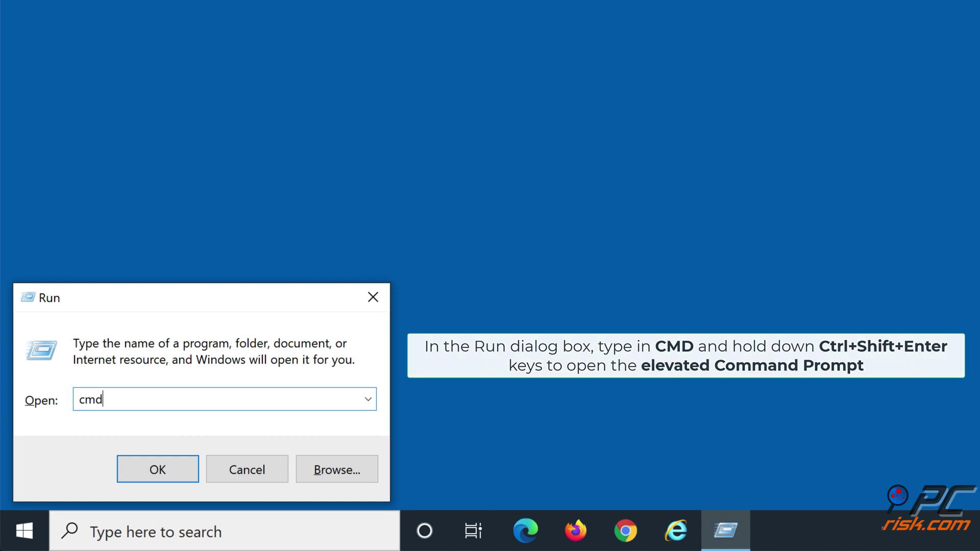
key(ctrl+shift+Return)
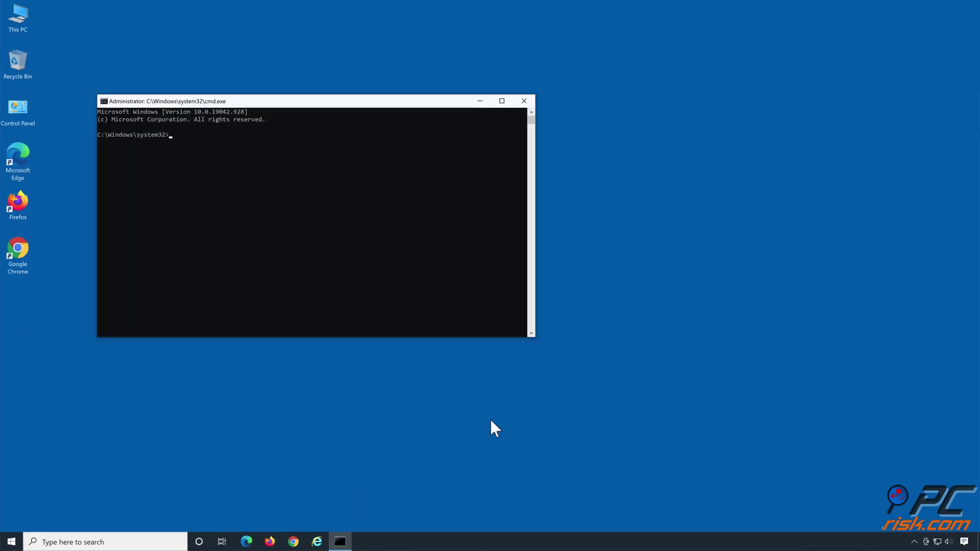
Run DISM /Online /Cleanup-Image /ScanHealth and /RestoreHealth, then close the window
text(di)
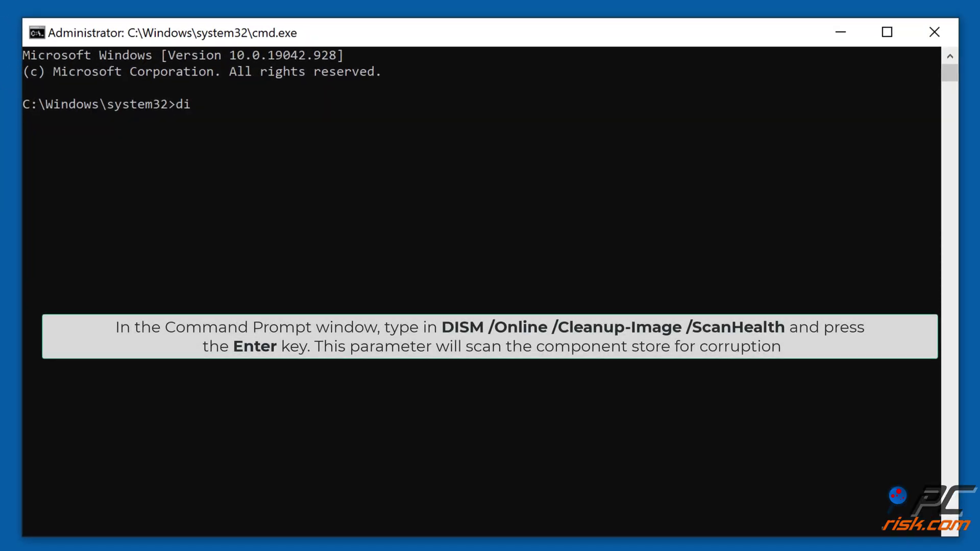
text(sm /online /)
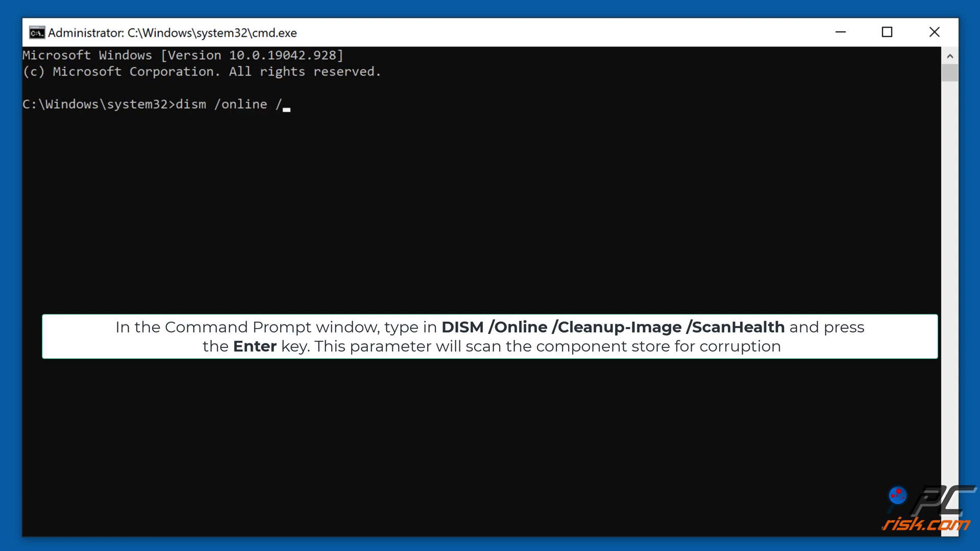
text(cleanup-ima)
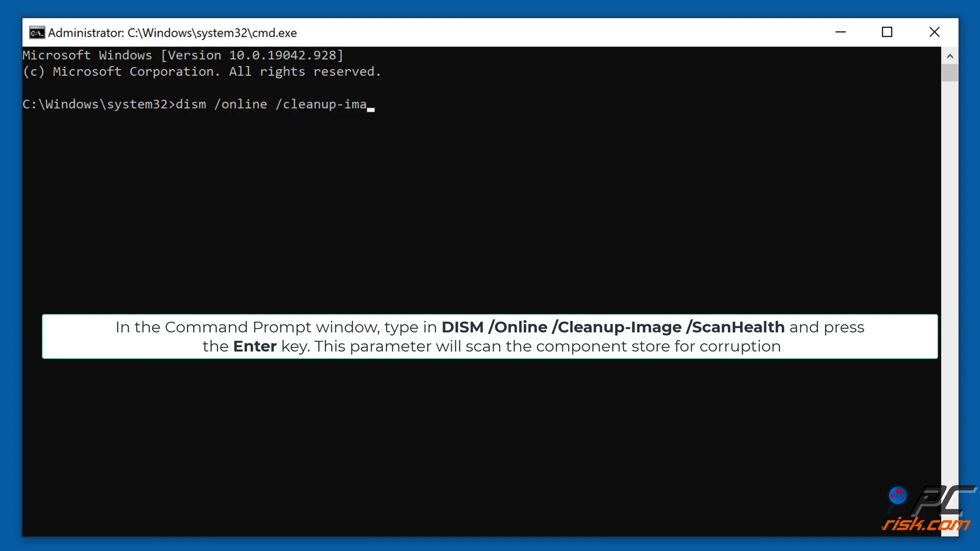
text(ge /scanhealth)
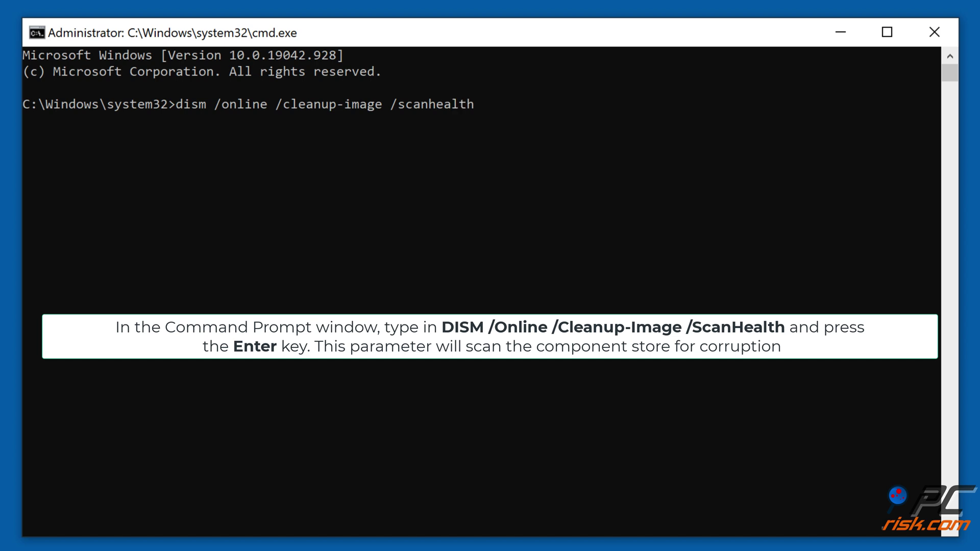
key(Return)
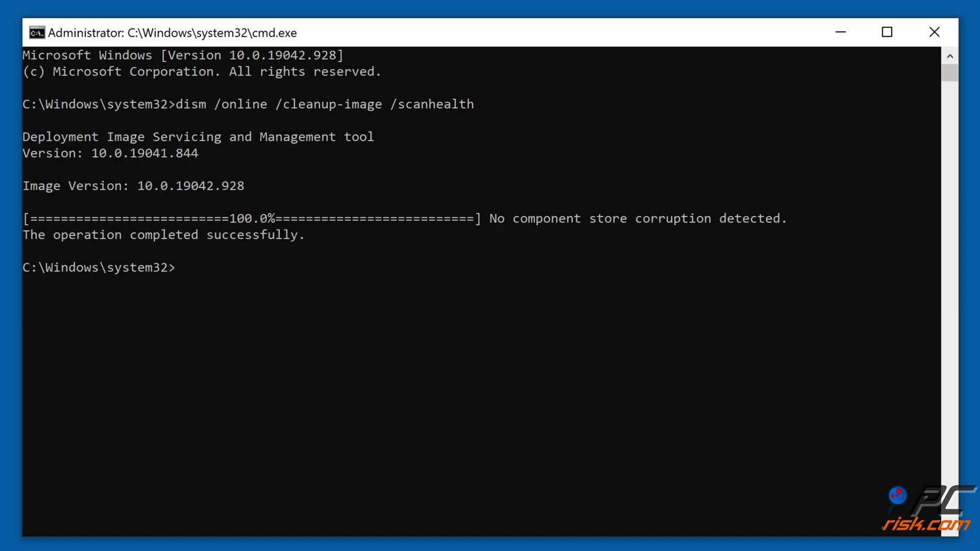
text(dism /online)
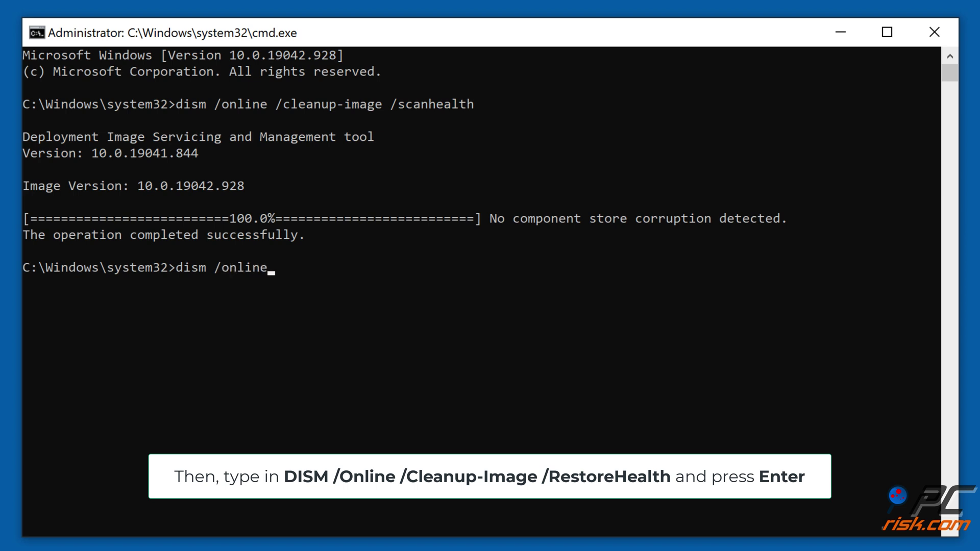
text( /cleanup-image /restorehealth)
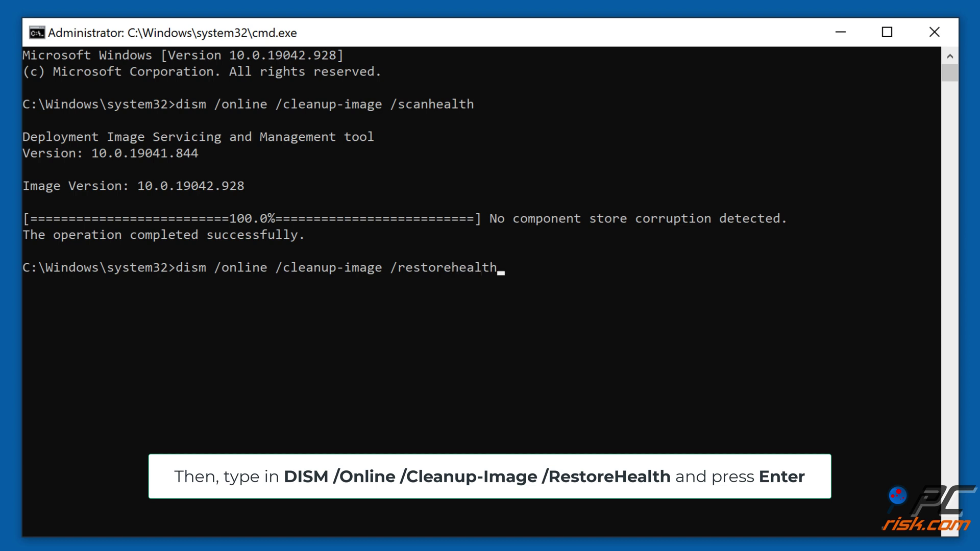
key(Return)
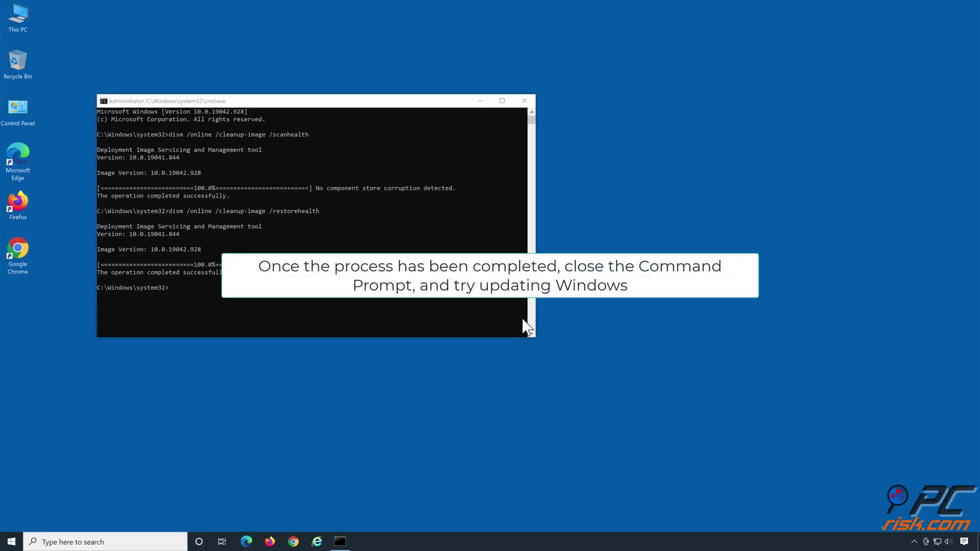
click(524, 101)
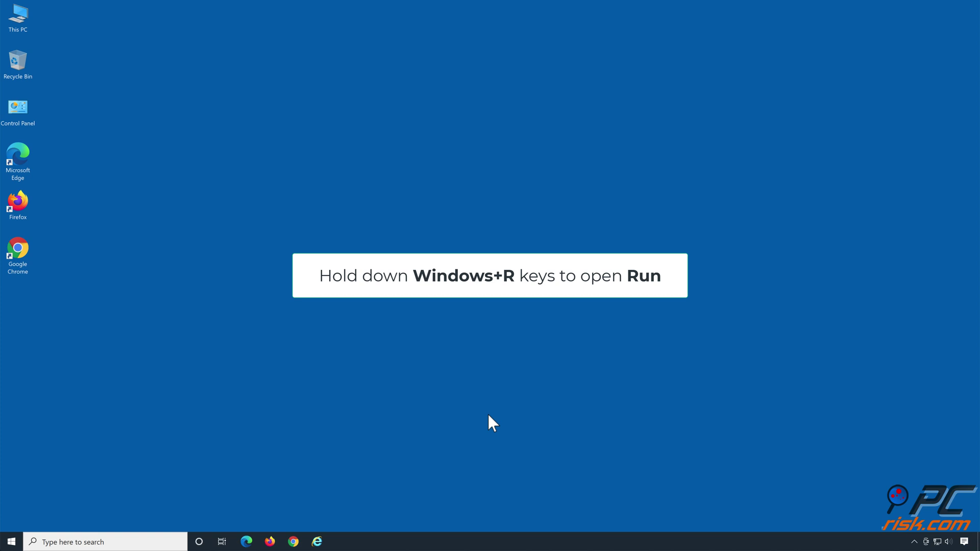
Run sfc /scannow in an administrator Command Prompt, then close it
key(super+r)
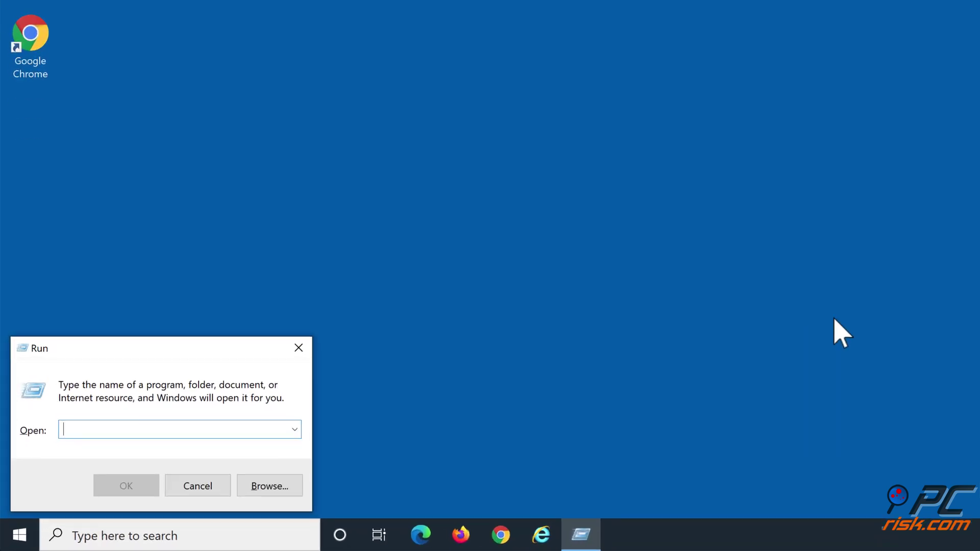
text(cmd)
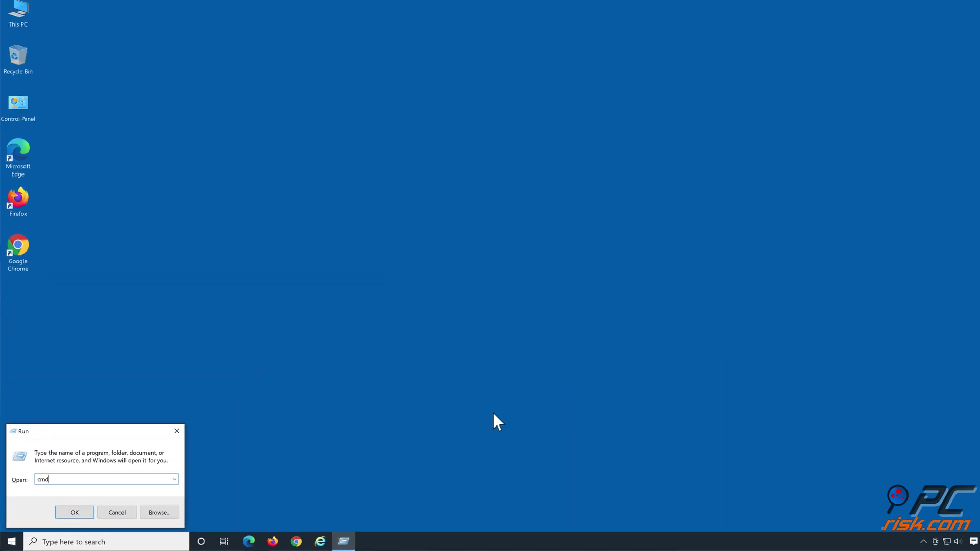
key(ctrl+shift+Return)
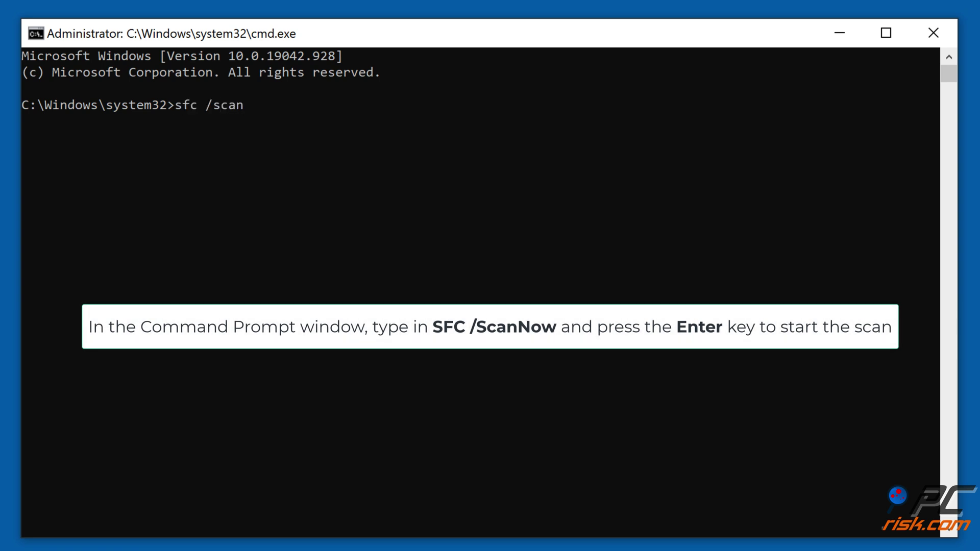
text(ow)
key(Return)
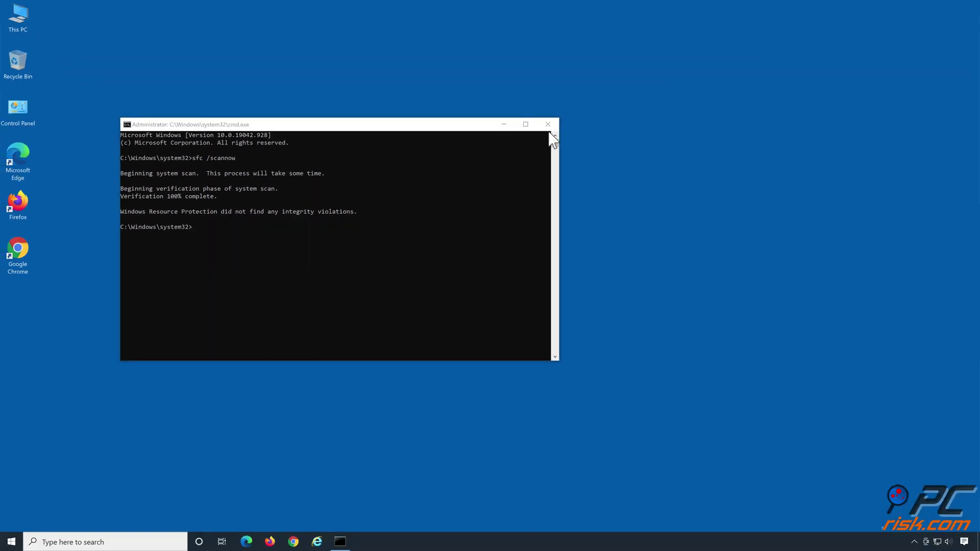
click(548, 124)
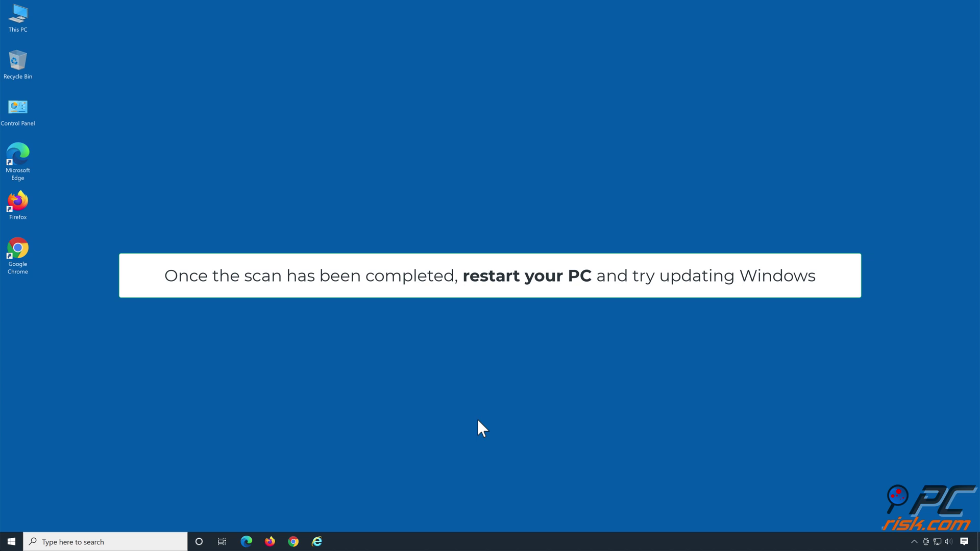
Choose Restart from the Start menu's Power options
click(12, 540)
click(12, 521)
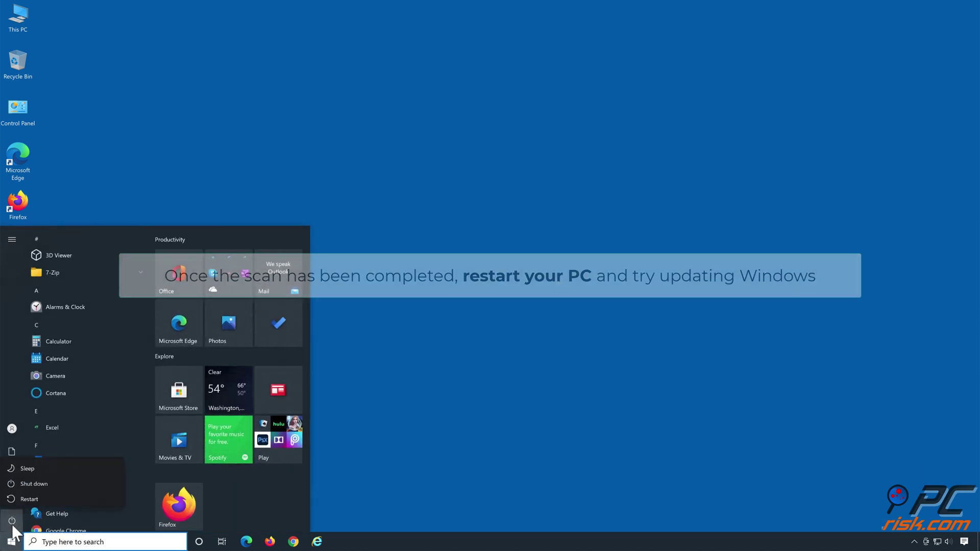
click(21, 497)
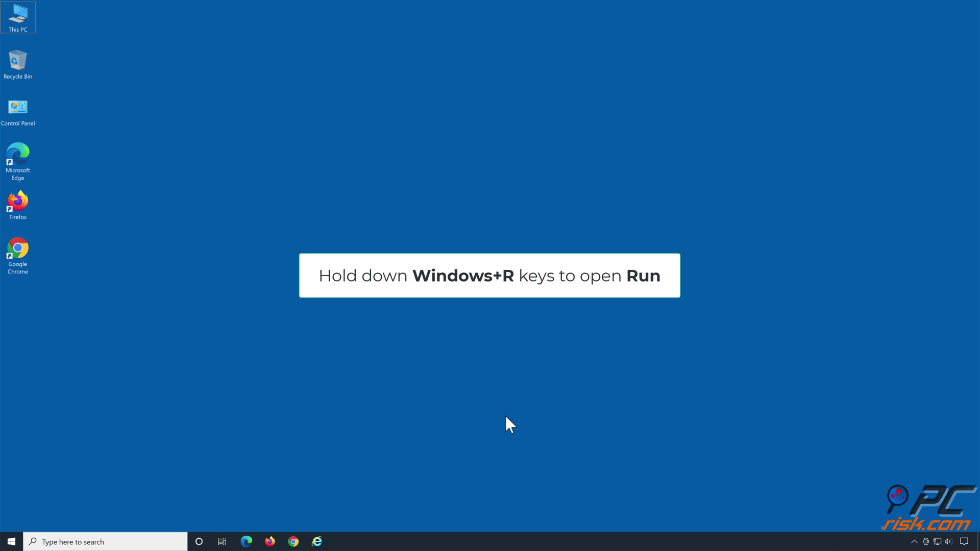
Run cmd from the Run box with Ctrl+Shift+Enter for administrator rights
key(super+r)
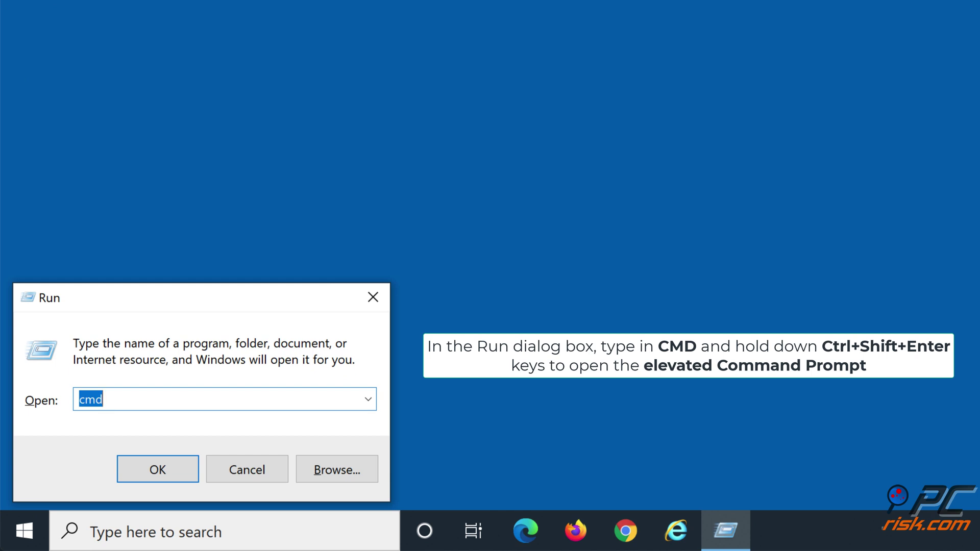
text(cmd)
key(ctrl+shift+Return)
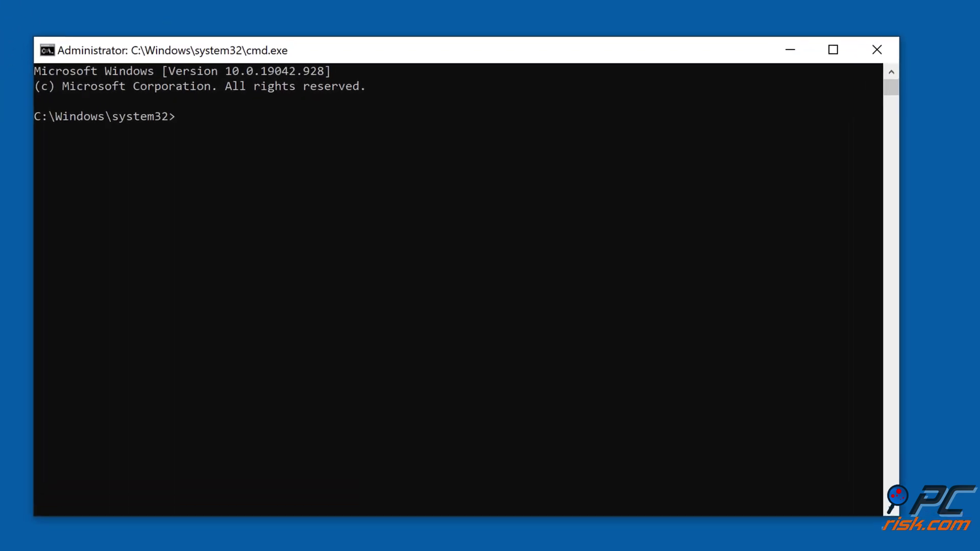
Run net stop for wuauserv, cryptsvc, bits and msiserver
text(net stop wuauserv)
key(Return)
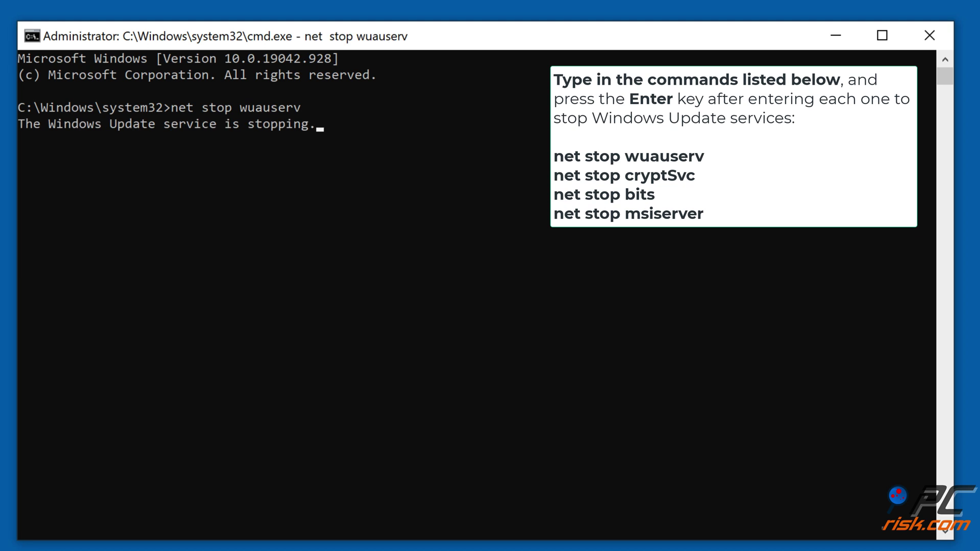
text(net stop cry)
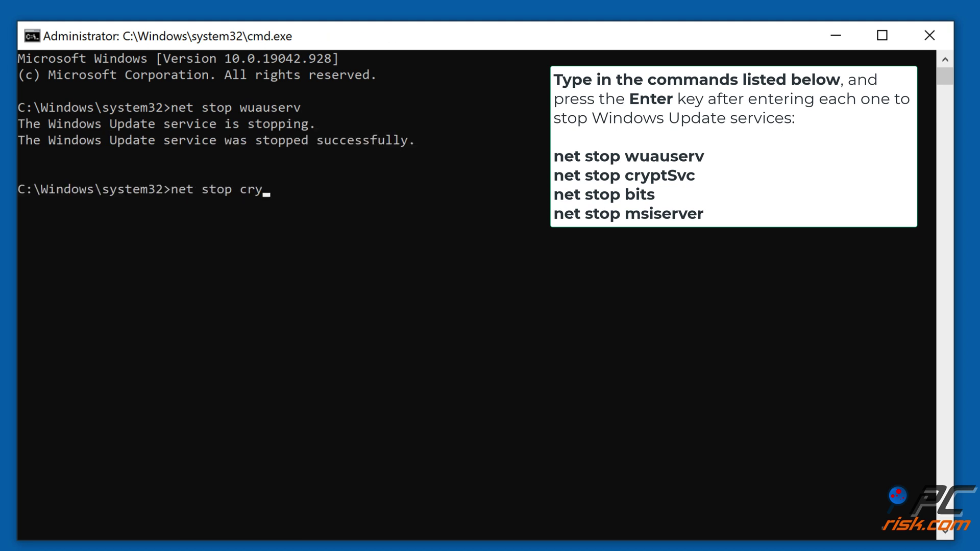
text(ptsvc)
key(Return)
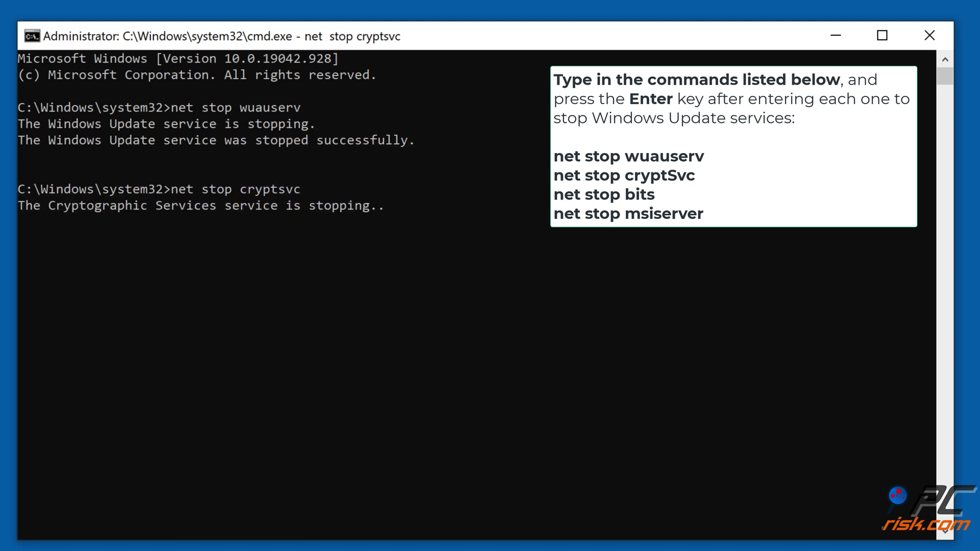
text(net stop bits)
key(Return)
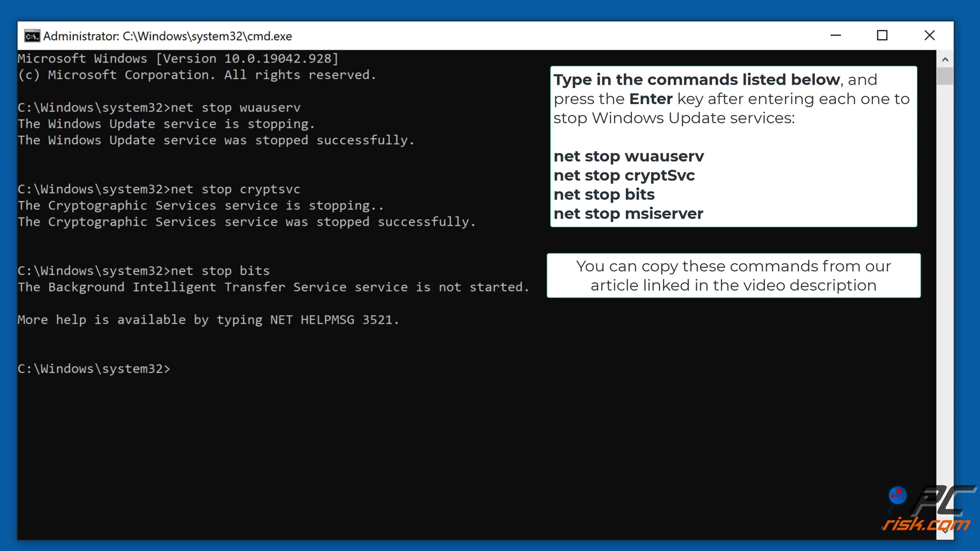
text(net stop msiserve)
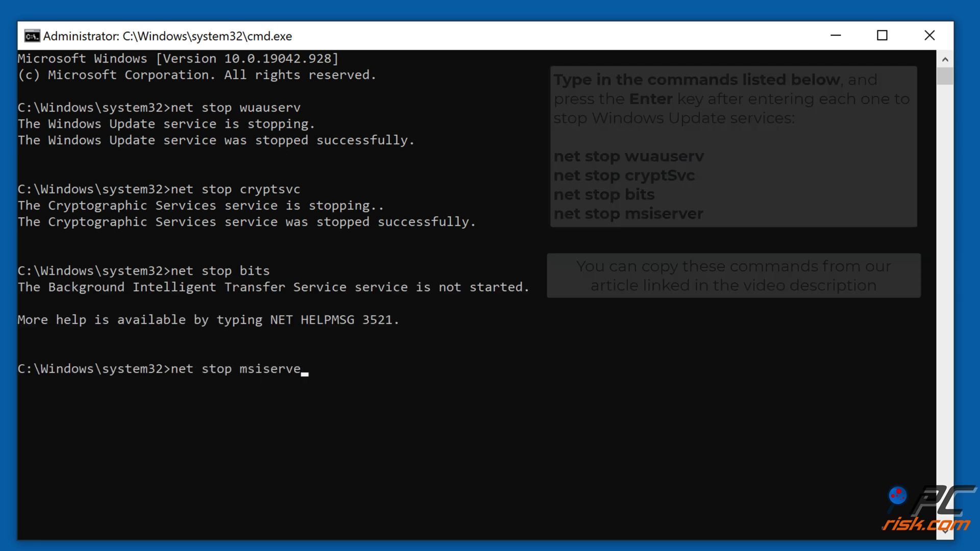
text(r)
key(Return)
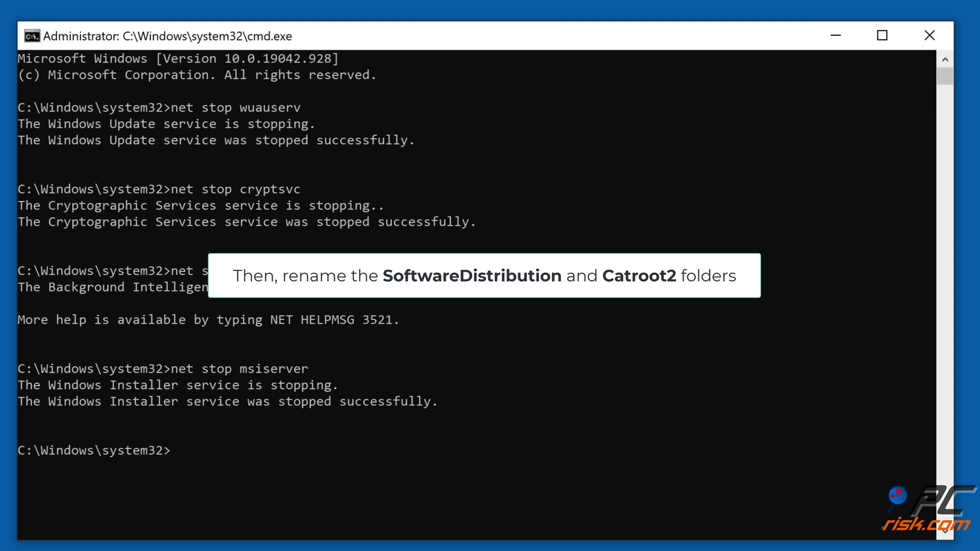
Rename c:\windows\softwaredistribution and c:\windows\system32\catroot2 with a .old suffix
text(re)
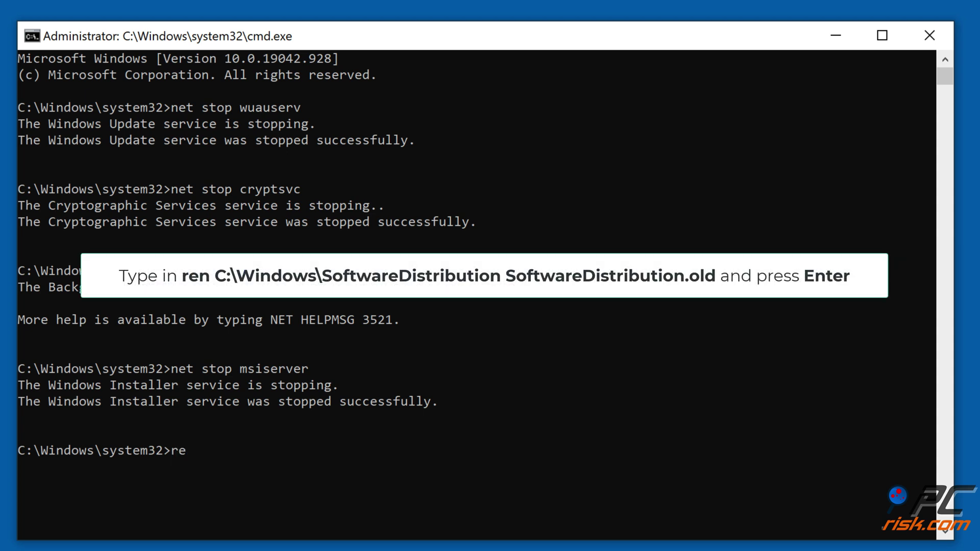
text(n c:\windows\software)
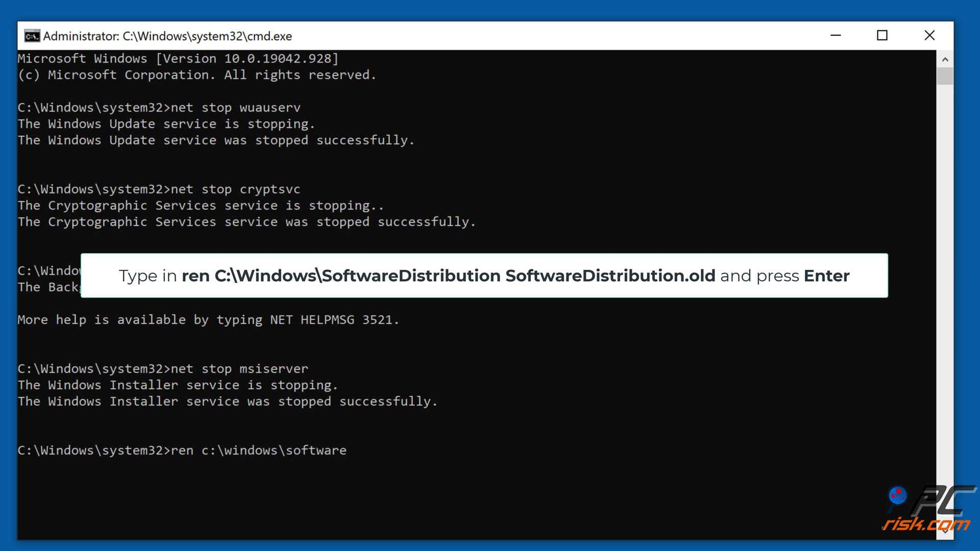
text(distribution softwaredistribution.old)
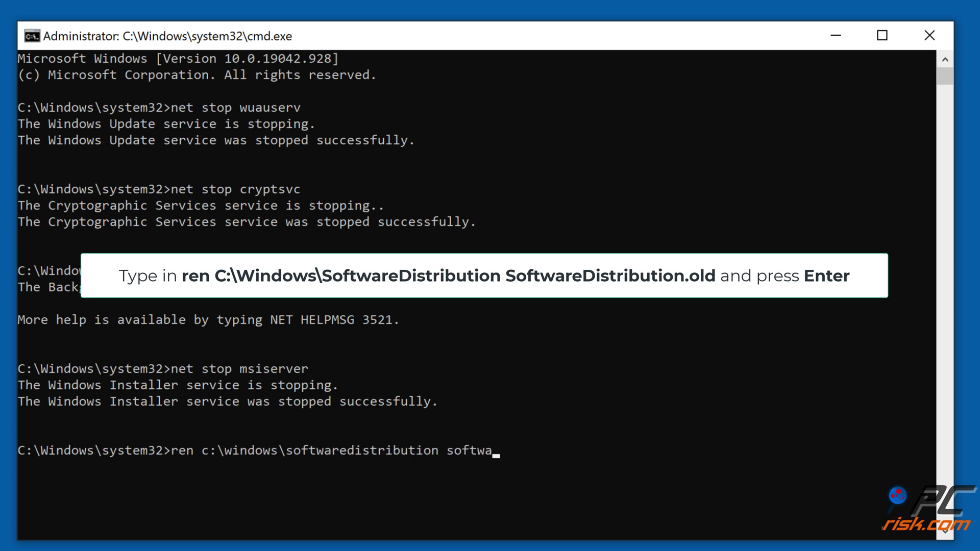
key(Return)
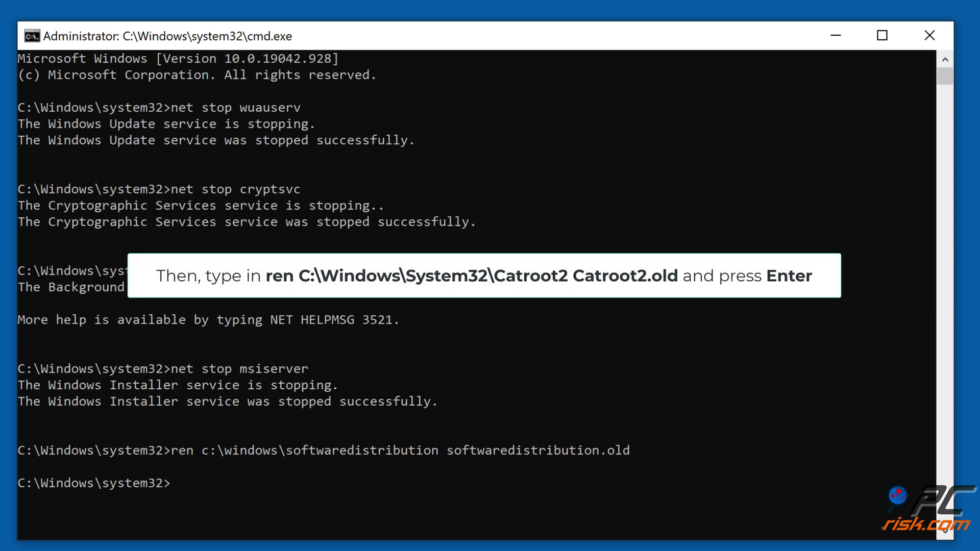
text(ren c:\windows\system32)
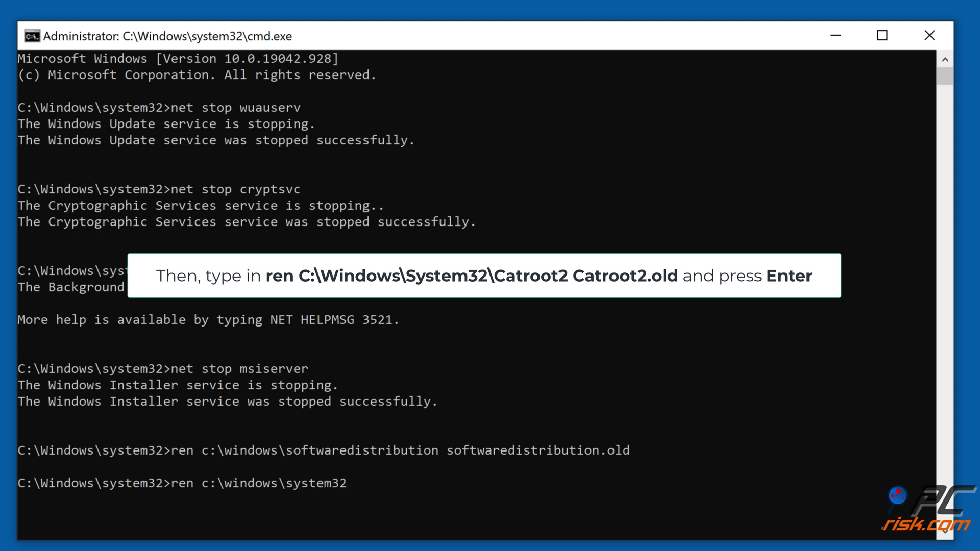
text(\catroot2 catroot2.old)
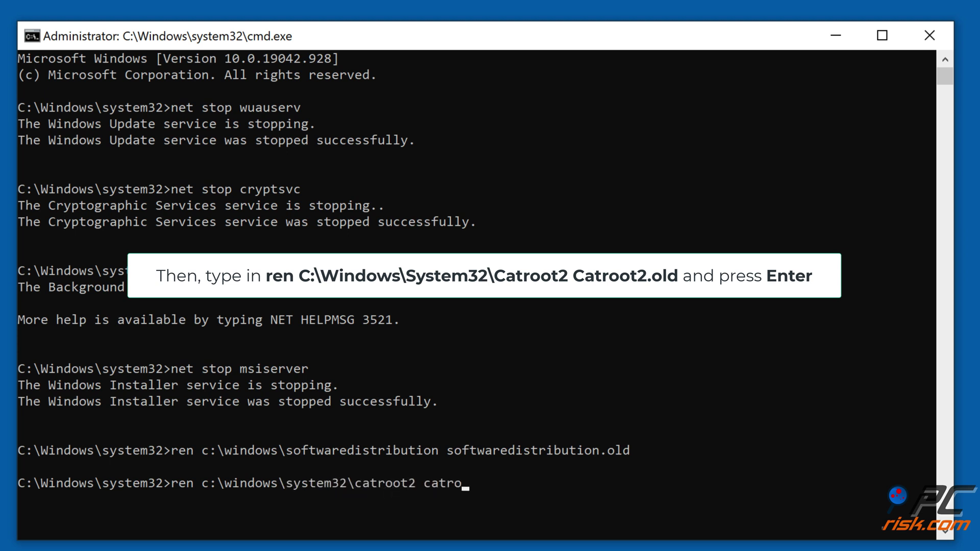
key(Return)
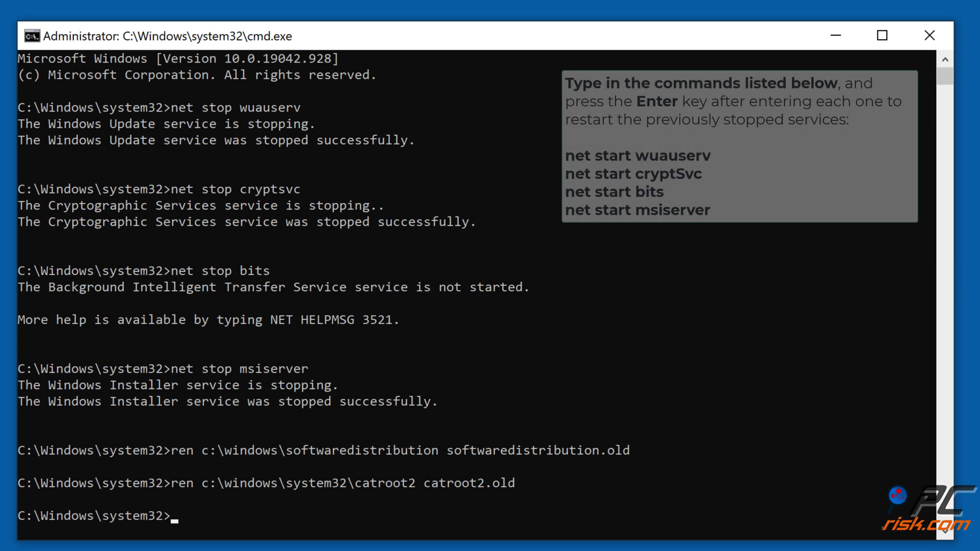
Run net start for wuauserv, cryptsvc, bits and msiserver
text(net start wuauserv)
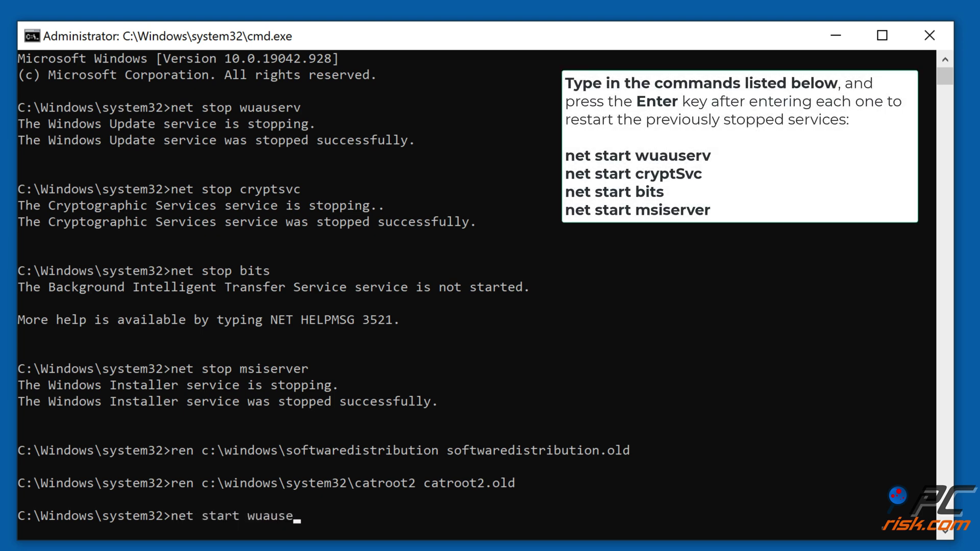
key(Return)
text(net)
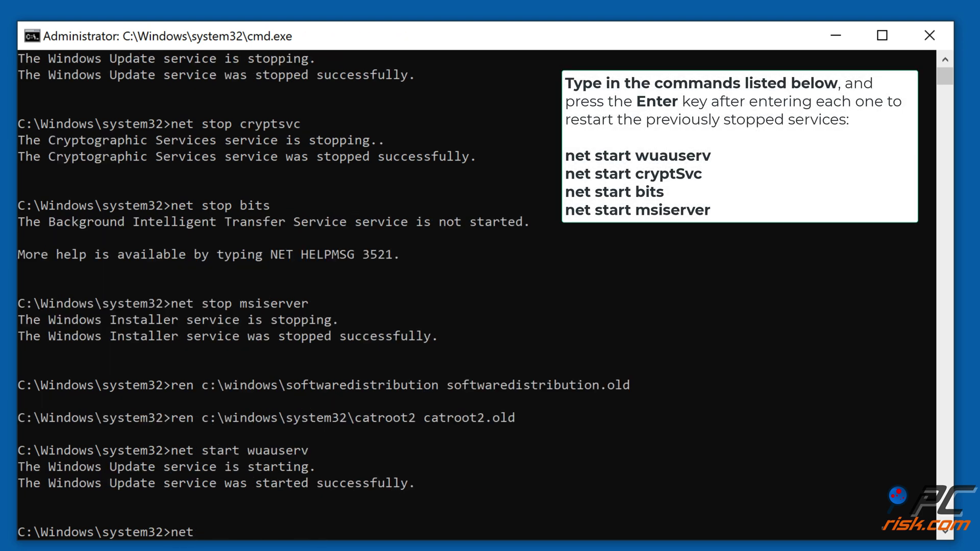
text( start cryptsvc)
key(Return)
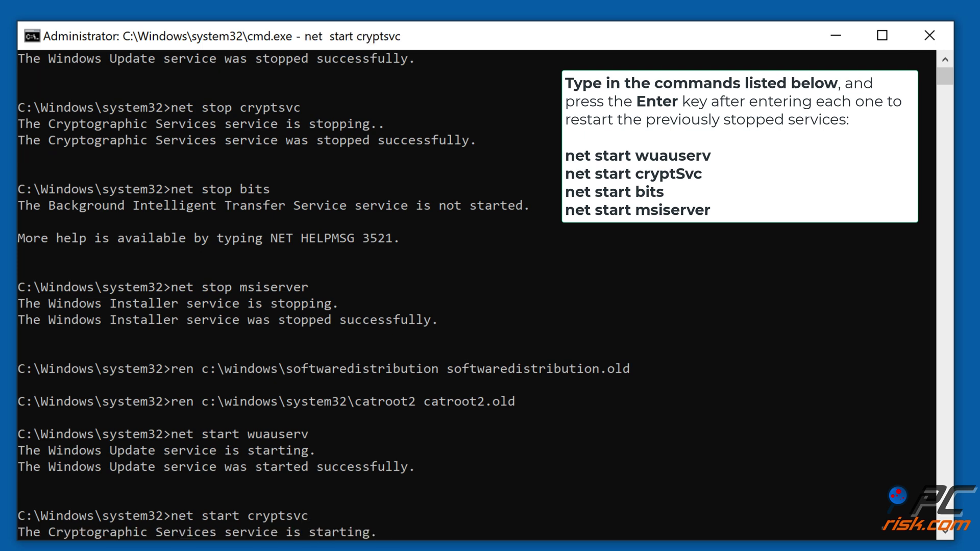
text(net start bits)
key(Return)
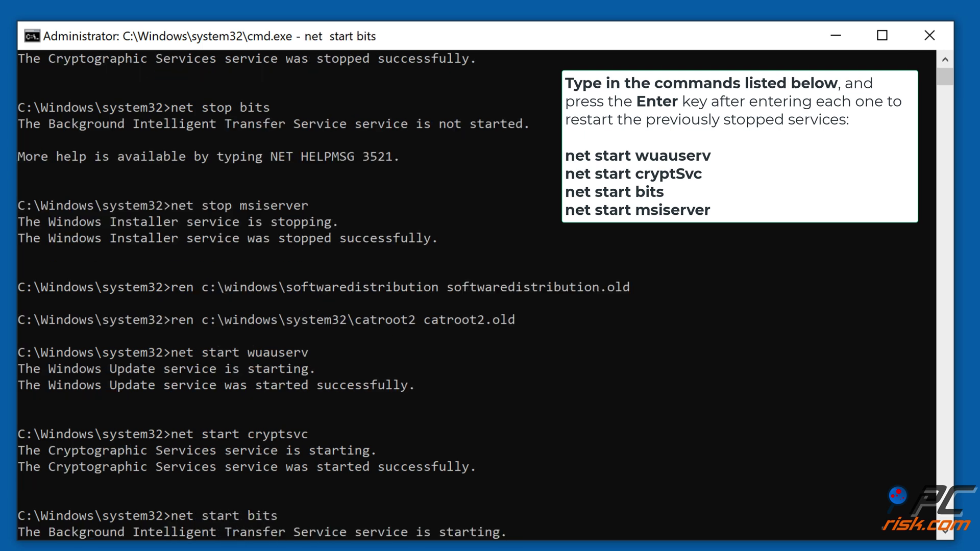
text(net start msiserver)
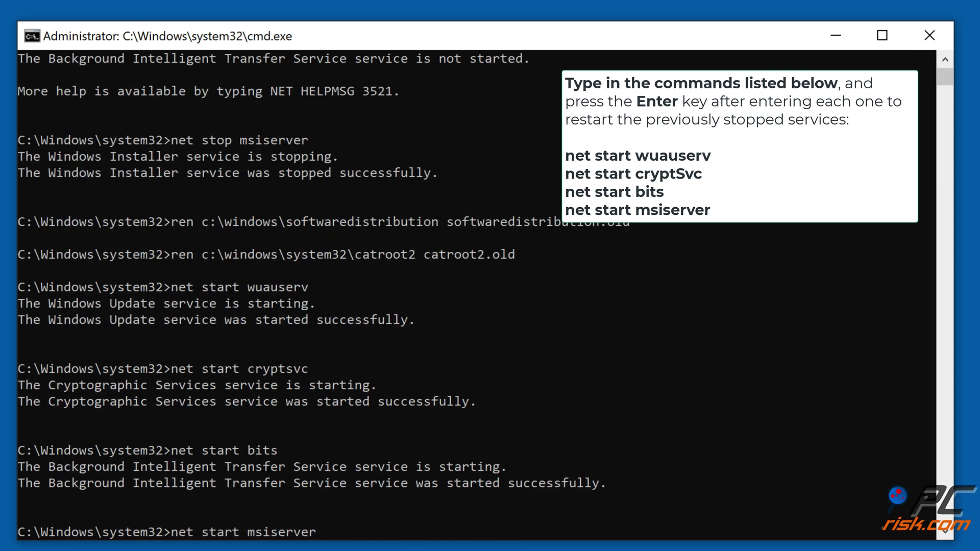
key(Return)
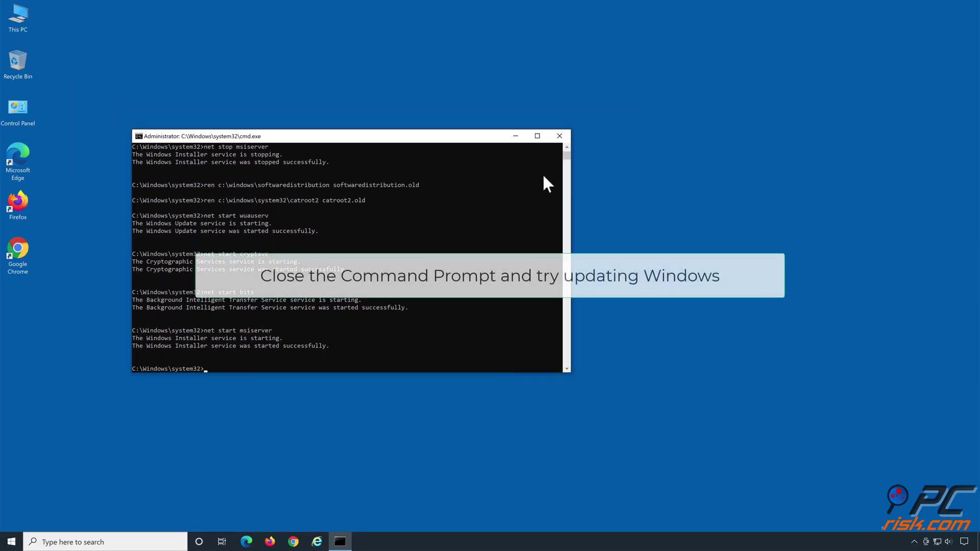
Close the Command Prompt window, leaving the Combo Cleaner dashboard in view
click(559, 136)
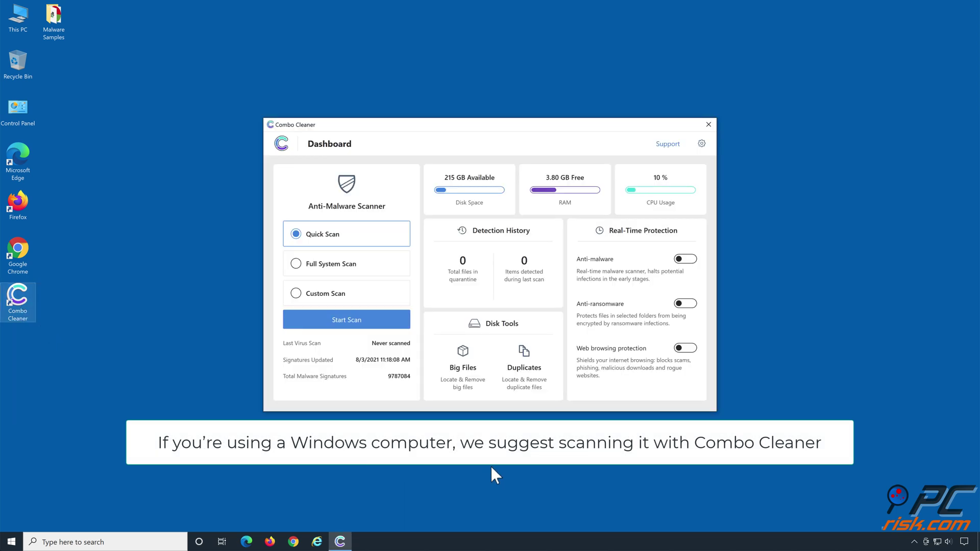
Run a quick scan, quarantine all 21 detected threats, and dismiss the scan summary
click(345, 325)
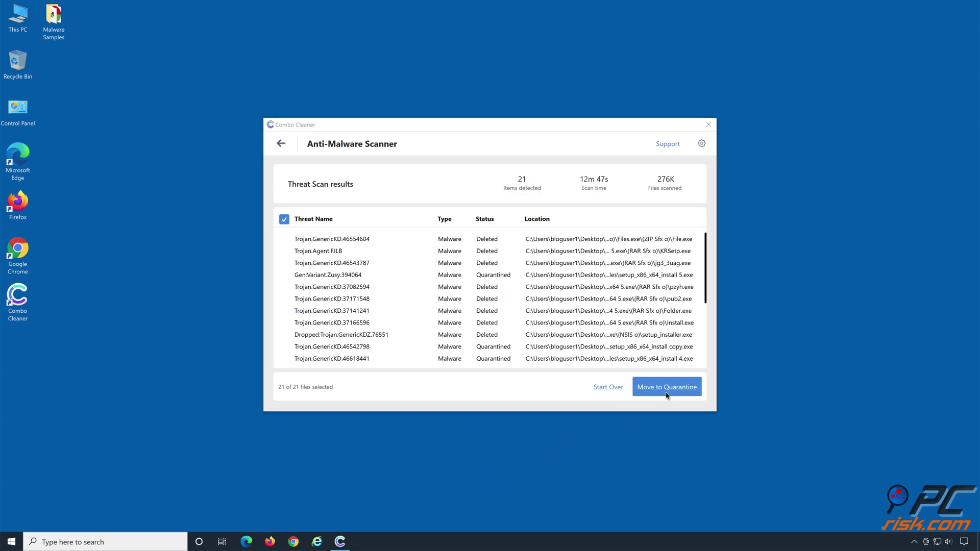
click(666, 391)
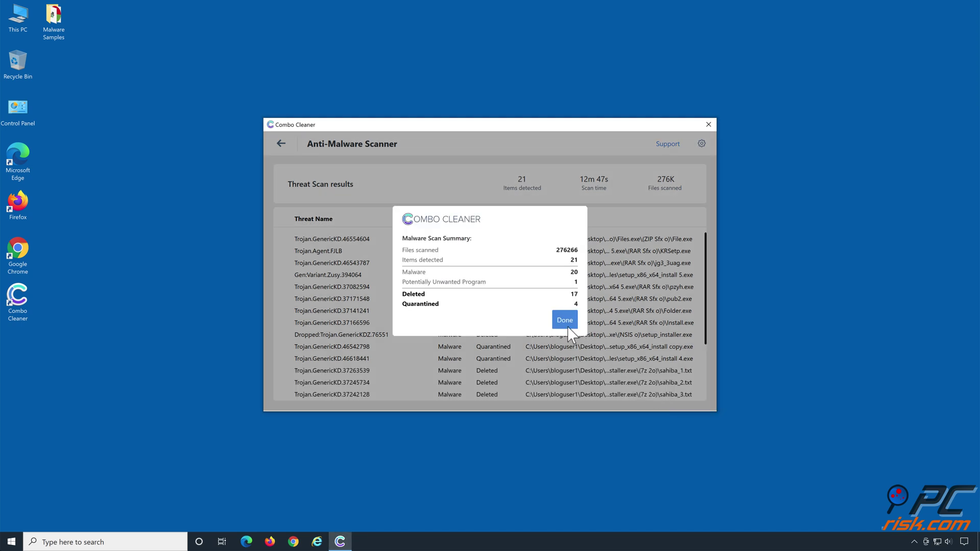
click(568, 326)
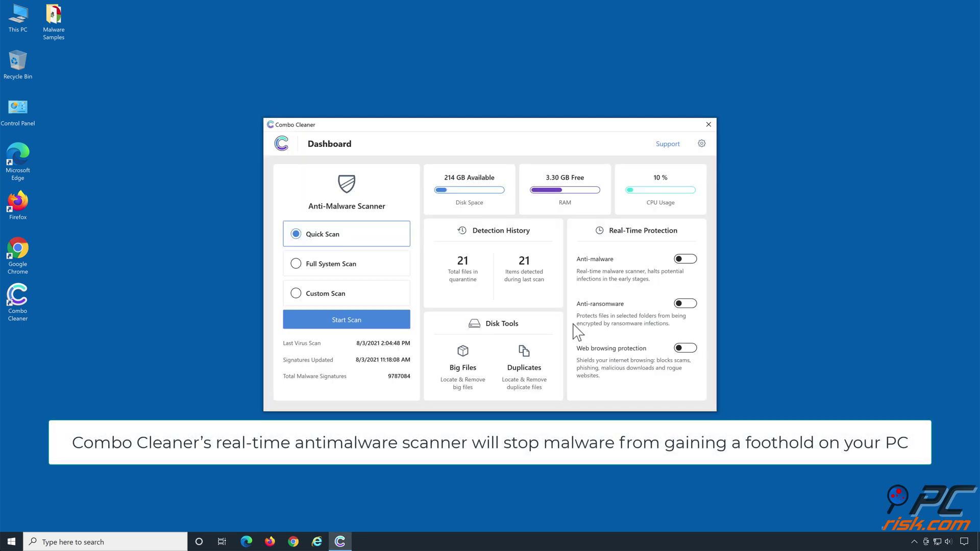
Turn on real-time Anti-malware protection and bring up the Anti-Ransomware settings
click(685, 260)
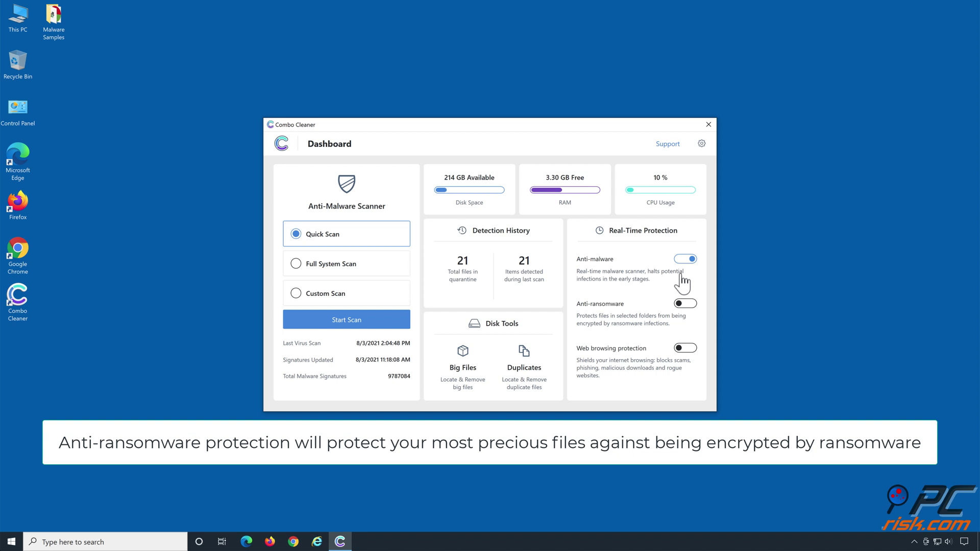
click(685, 305)
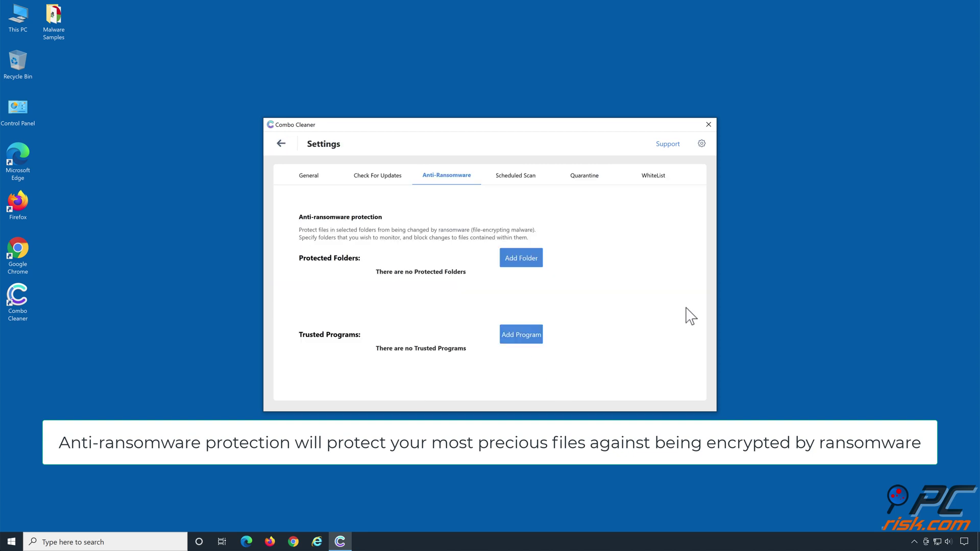
Add the Libraries > Documents folder as a ransomware-protected folder and return to the dashboard
click(521, 266)
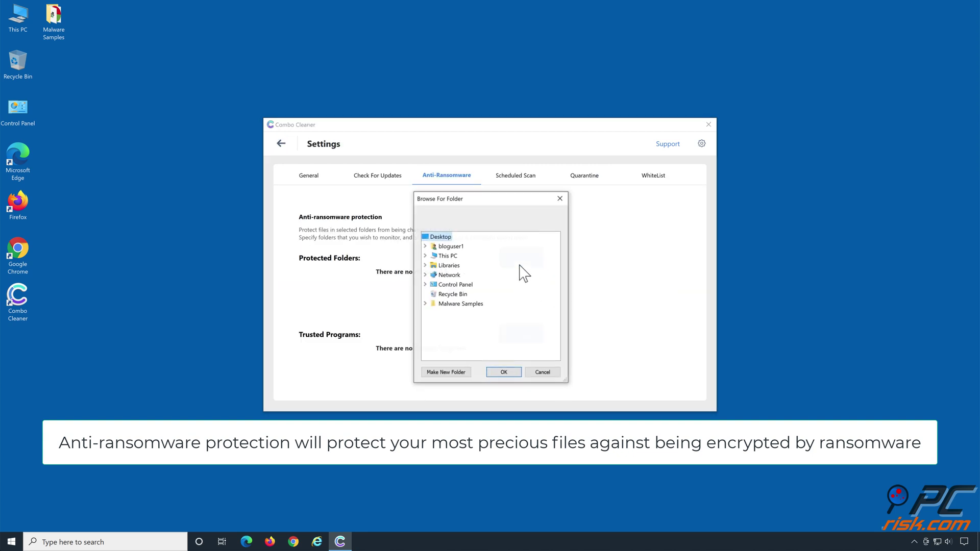
click(425, 265)
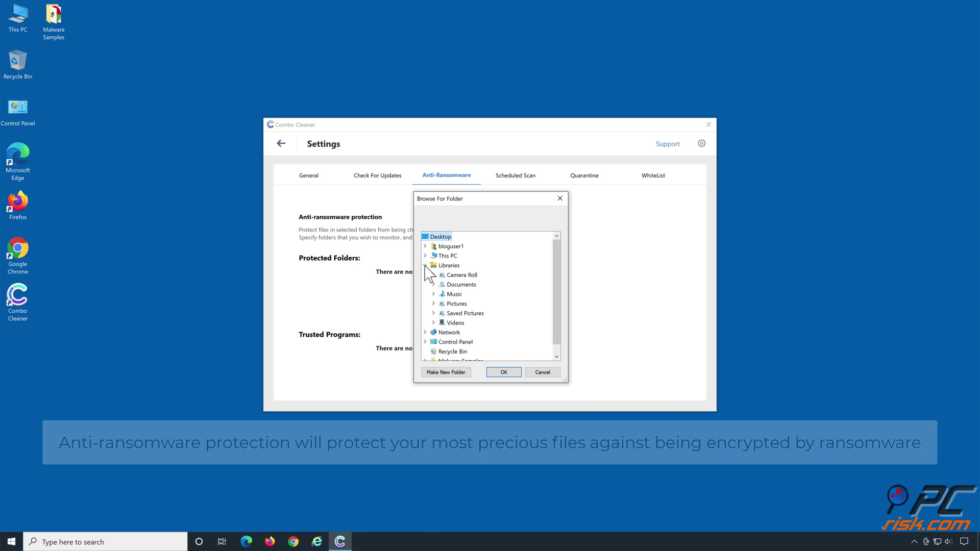
double_click(461, 285)
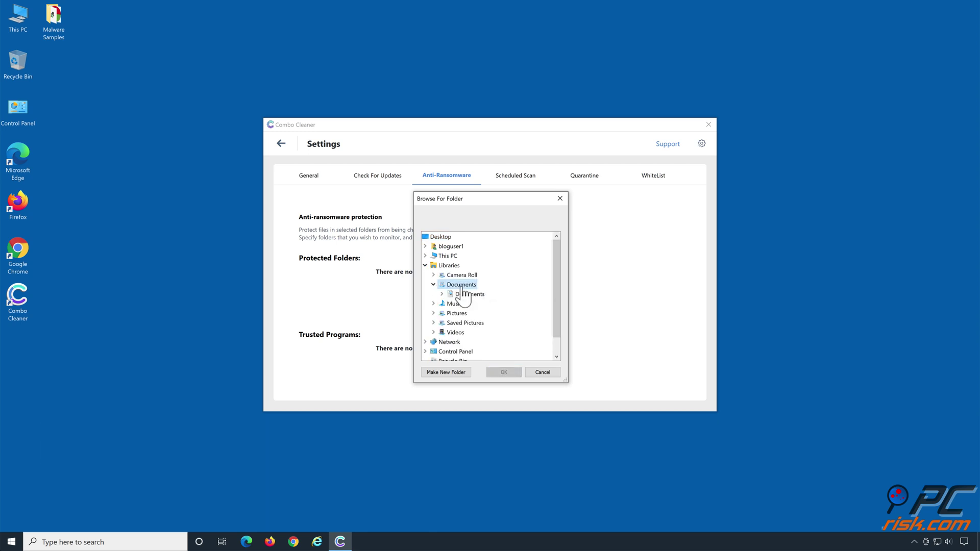
click(464, 295)
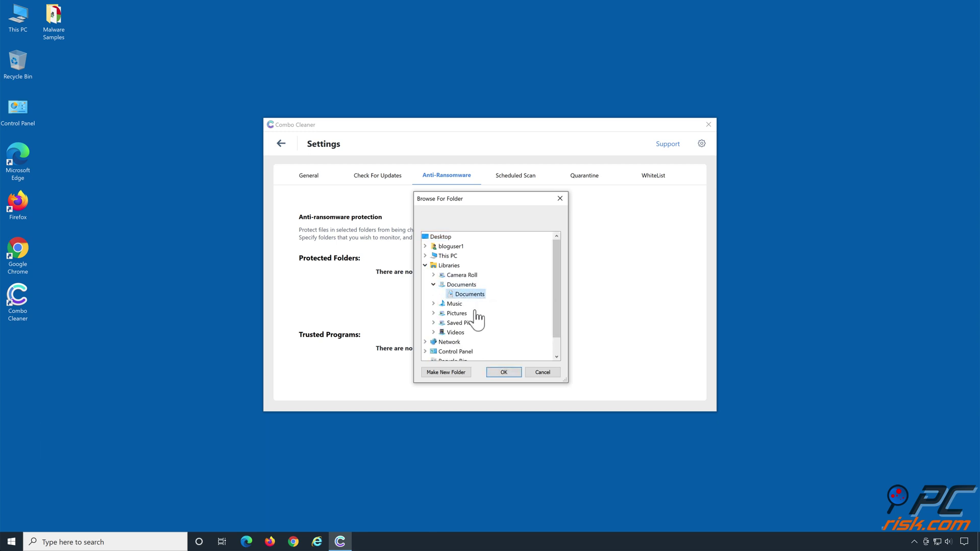
click(504, 373)
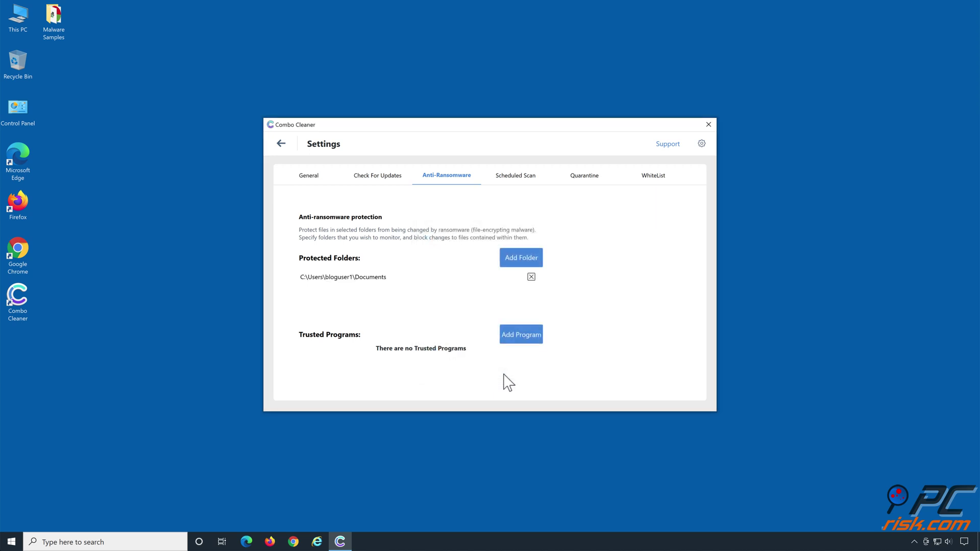
click(281, 145)
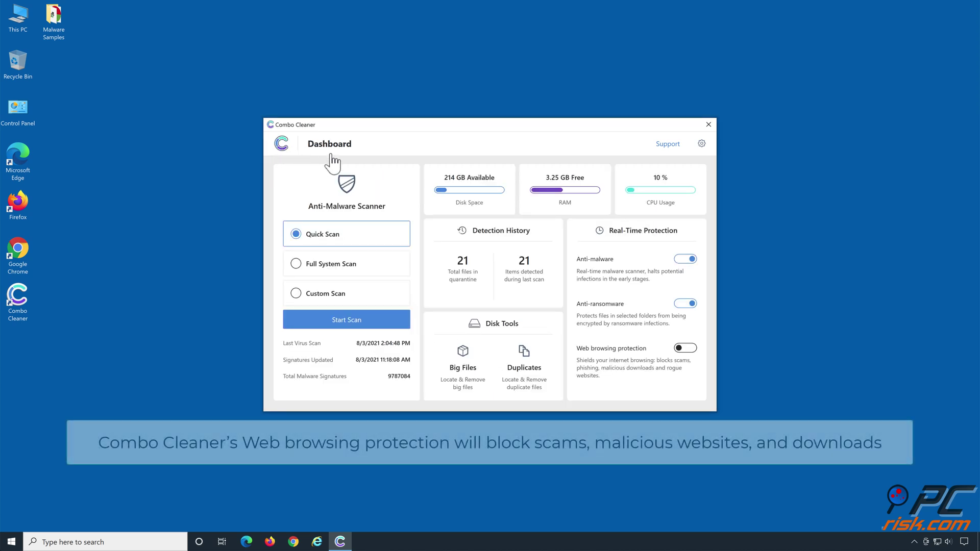
Enable Web browsing protection from the Combo Cleaner dashboard
click(687, 364)
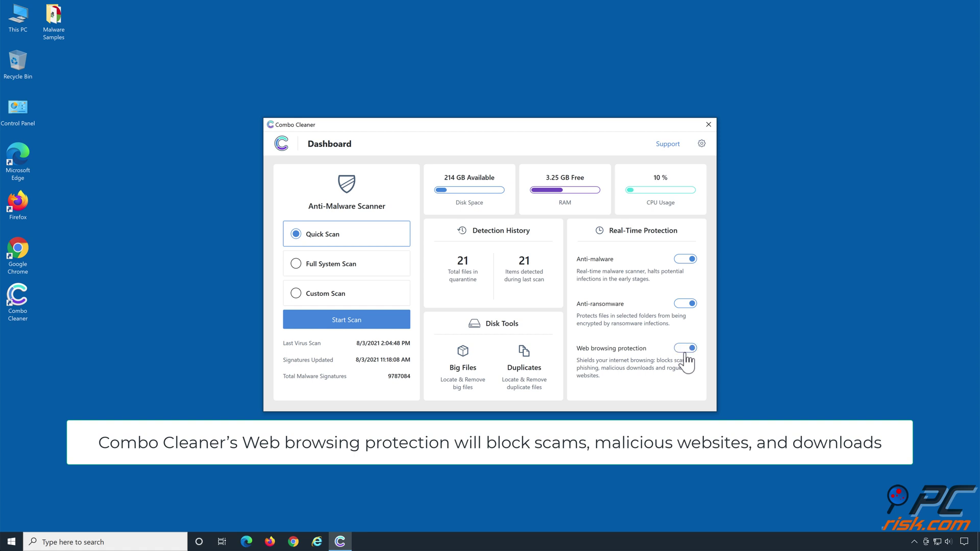